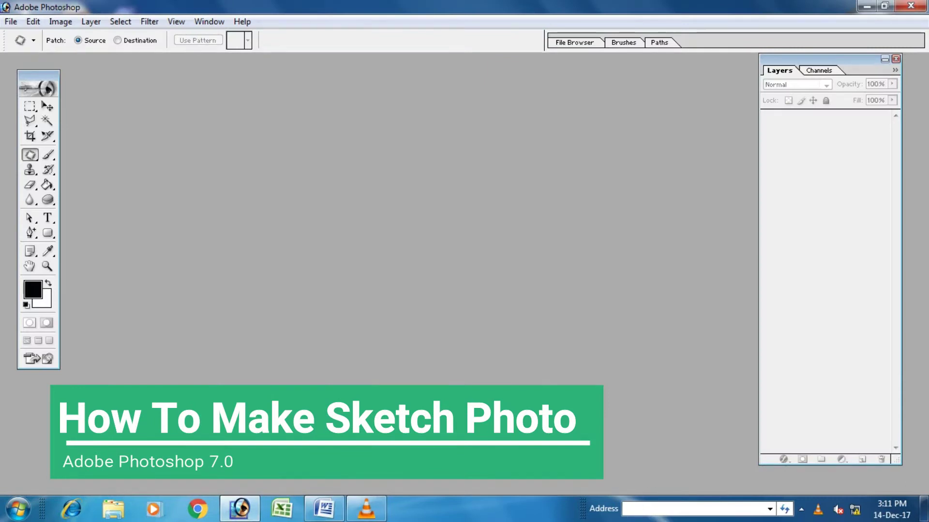
Step: Bring up Photoshop's File menu with Alt+F
key(alt+f)
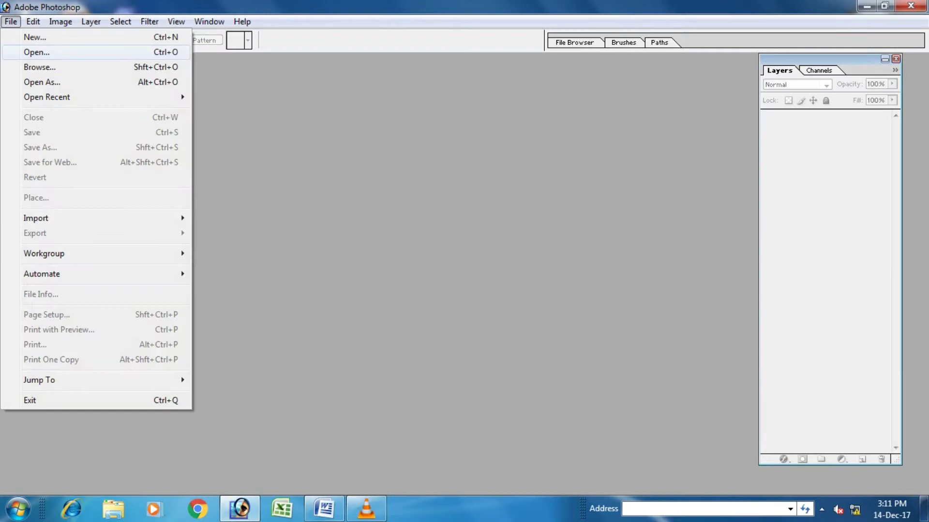
Step: Open the photo 1.jpg from the Bebis folder
key(Return)
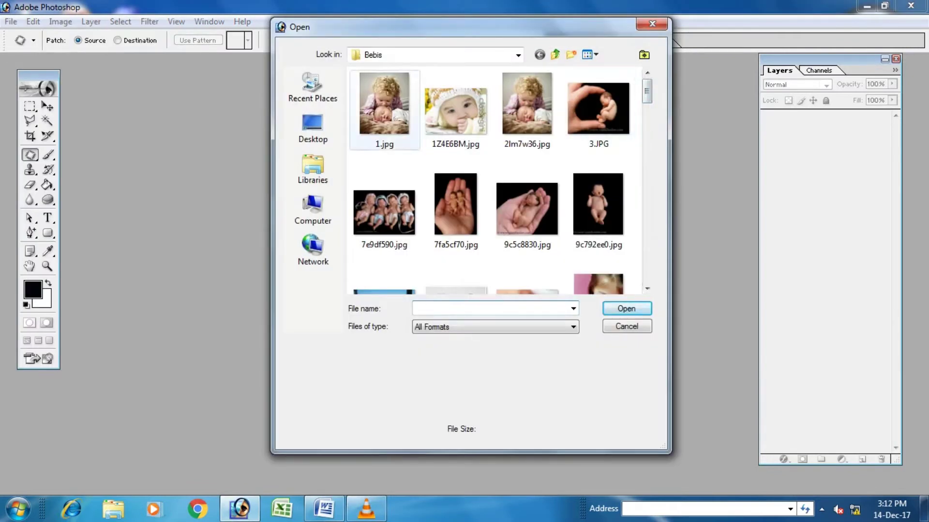
click(384, 108)
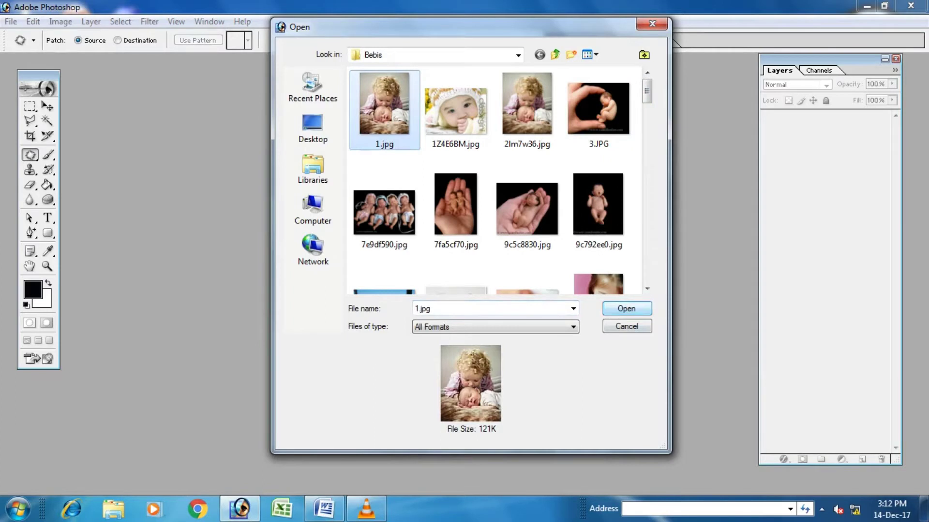
key(Return)
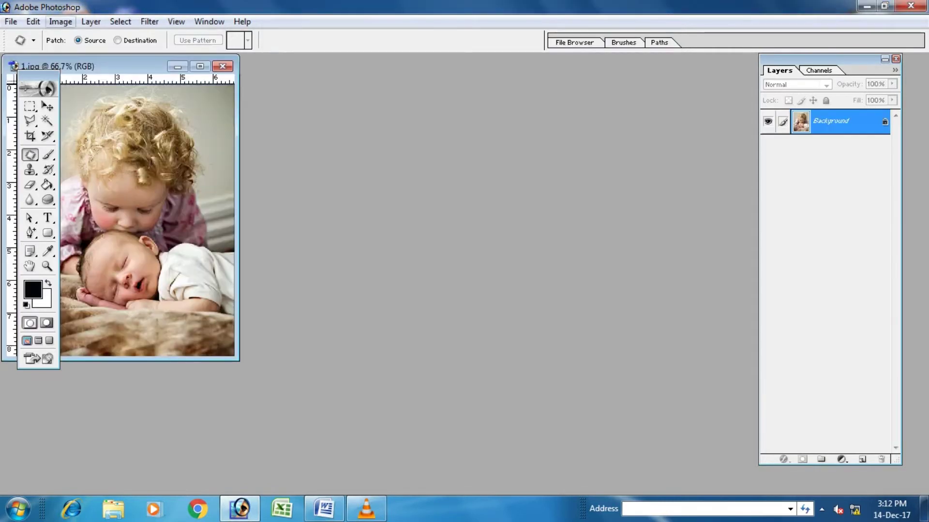
Step: Centre the photo window, duplicate Background as Background copy, and hide the original Background
drag(121, 67, 388, 96)
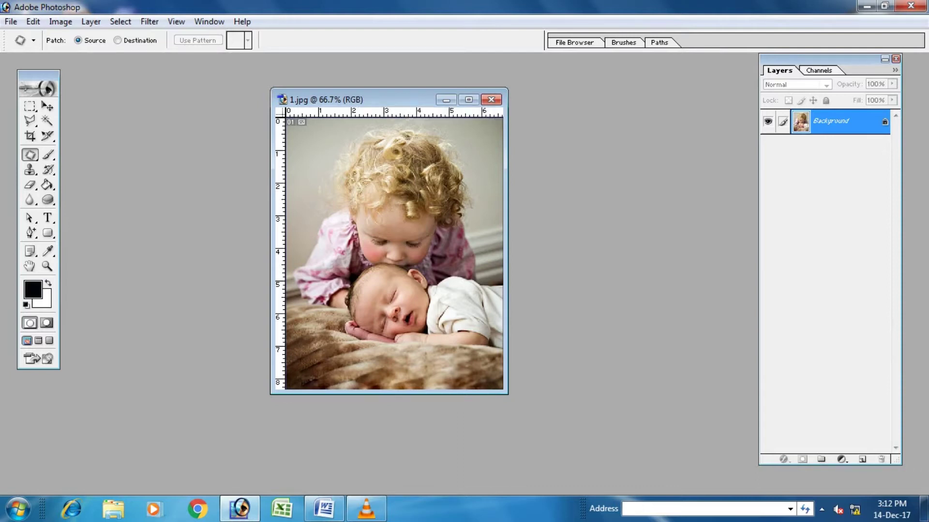
right_click(774, 121)
click(818, 166)
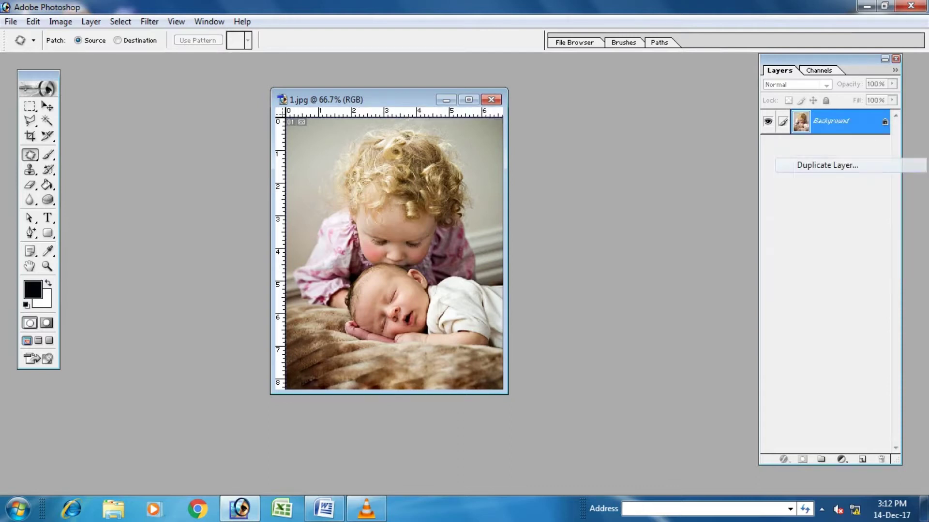
key(Return)
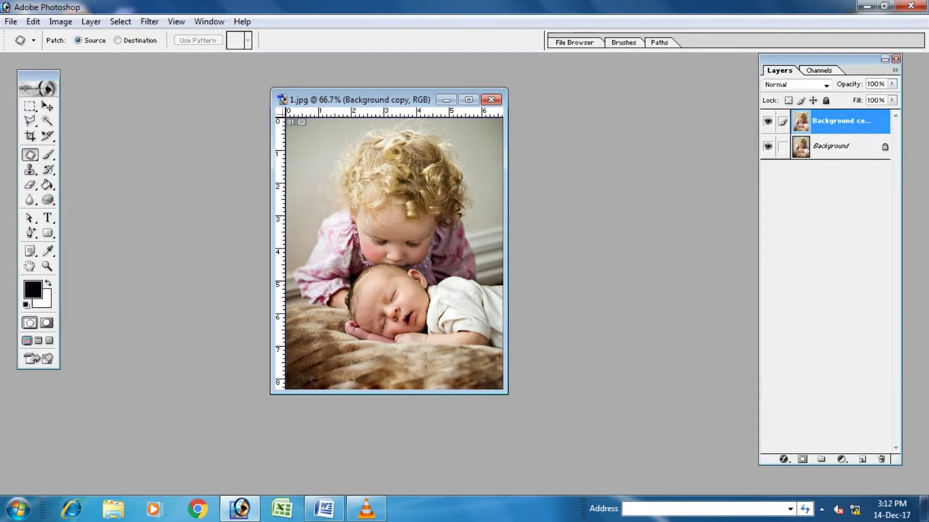
click(768, 121)
drag(767, 121, 767, 146)
Step: Set the foreground colour to near-black
click(149, 21)
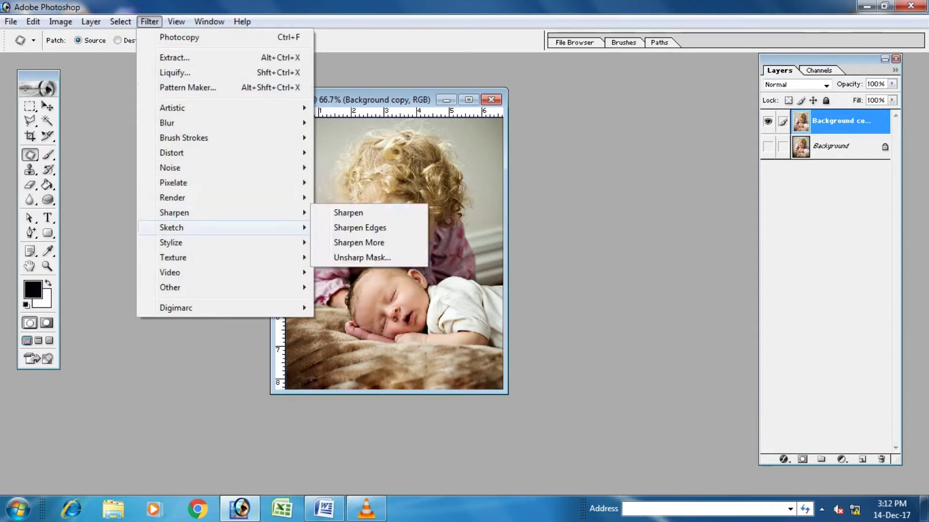
key(Escape)
key(i)
click(32, 290)
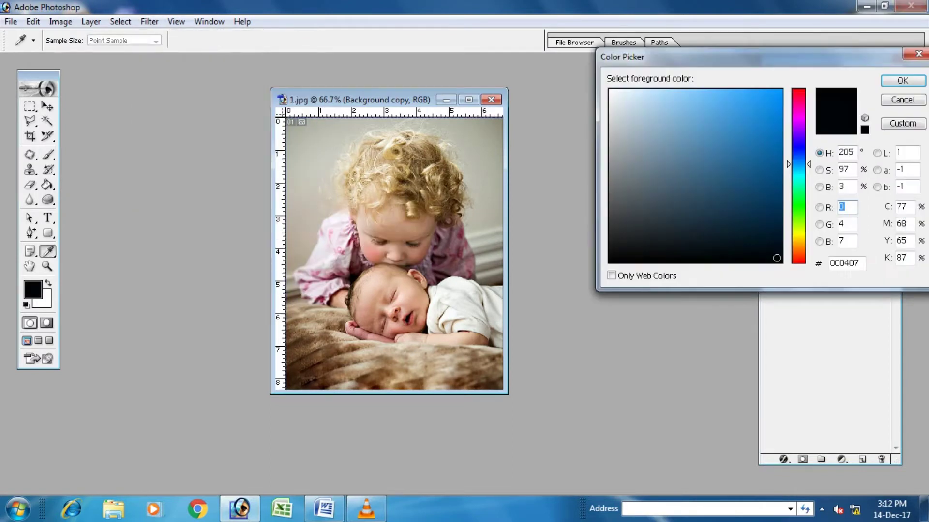
drag(776, 258, 778, 259)
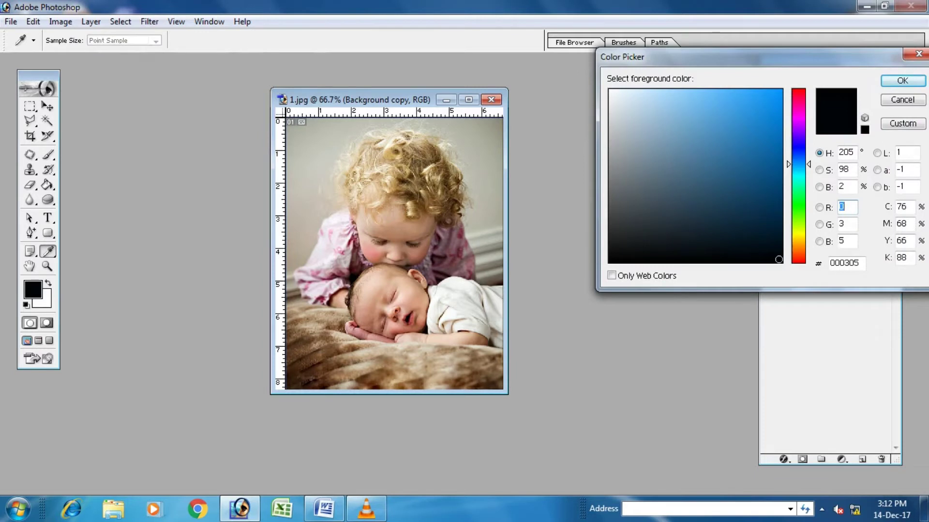
click(902, 81)
key(j)
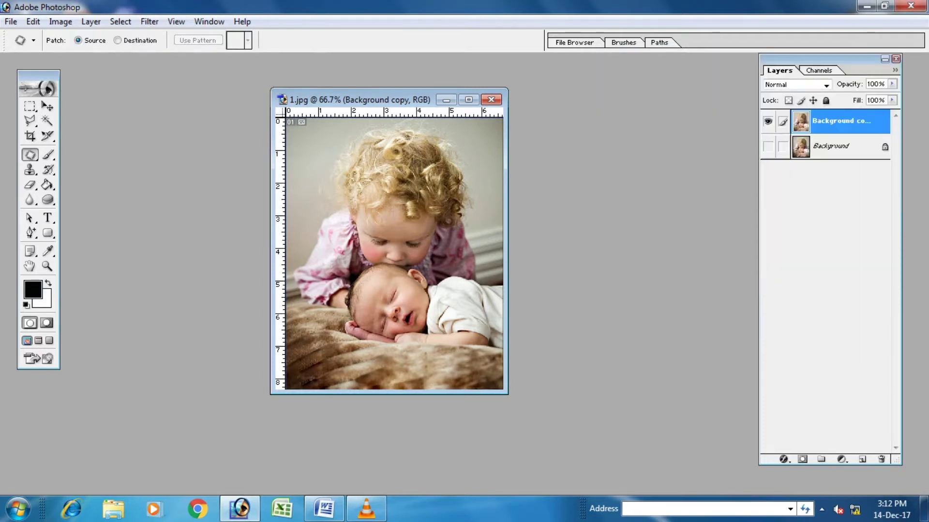
Step: Set the background colour to near-white with R at 254
click(42, 298)
drag(634, 108, 611, 89)
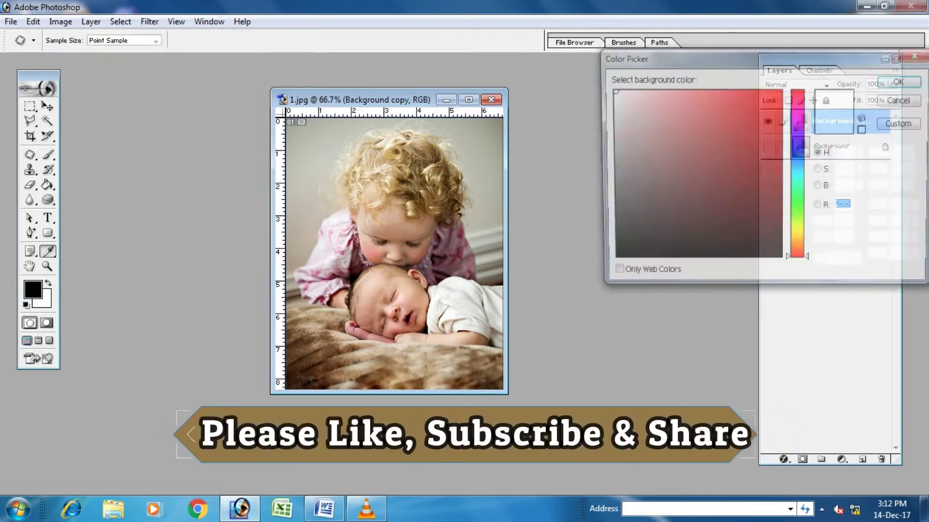
drag(798, 155, 798, 188)
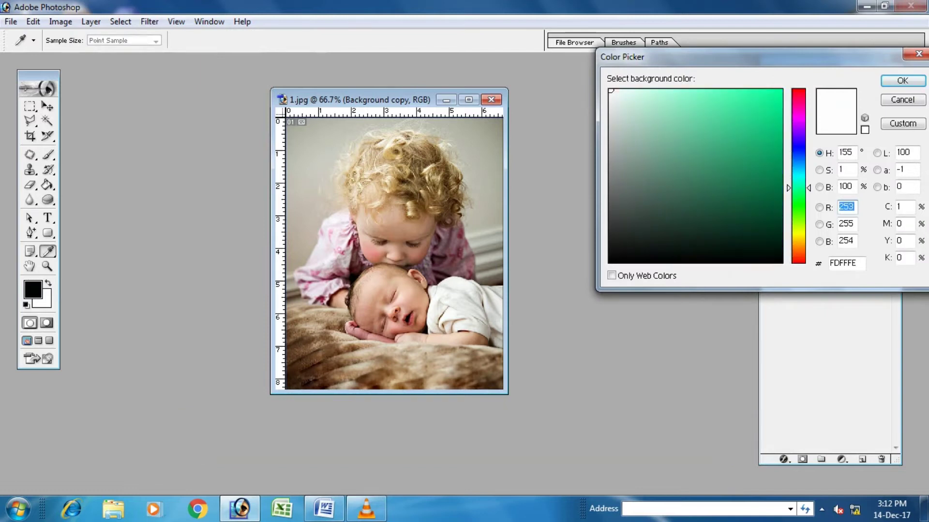
text(254)
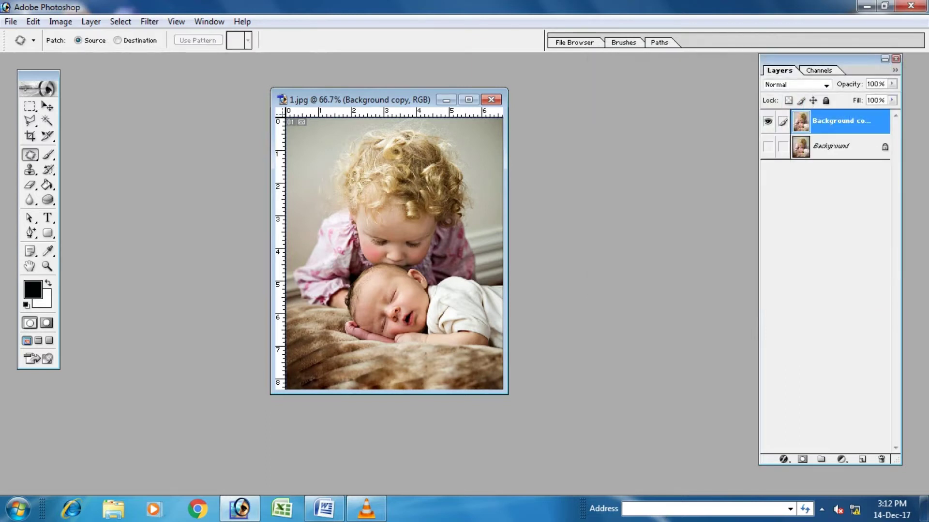
Step: Apply Filter > Sketch > Photocopy to Background copy at Detail 14, Darkness 32
click(149, 21)
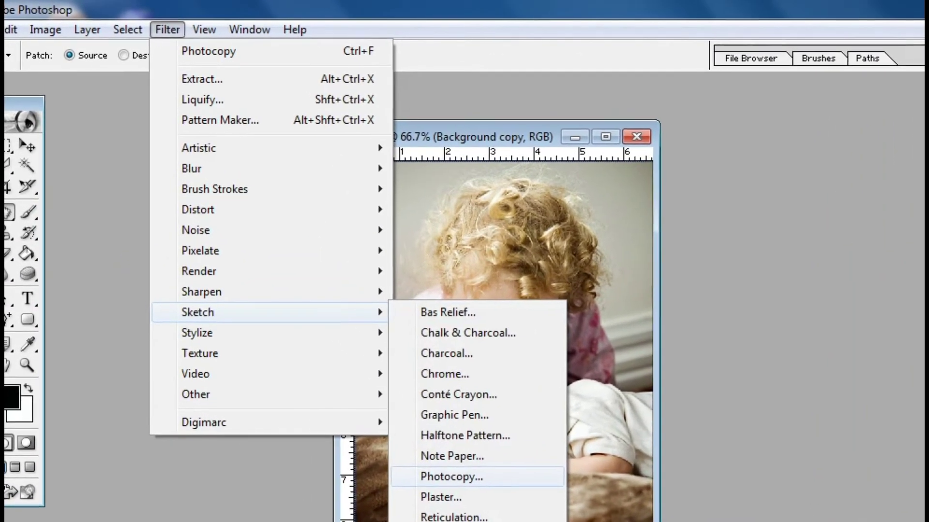
click(438, 462)
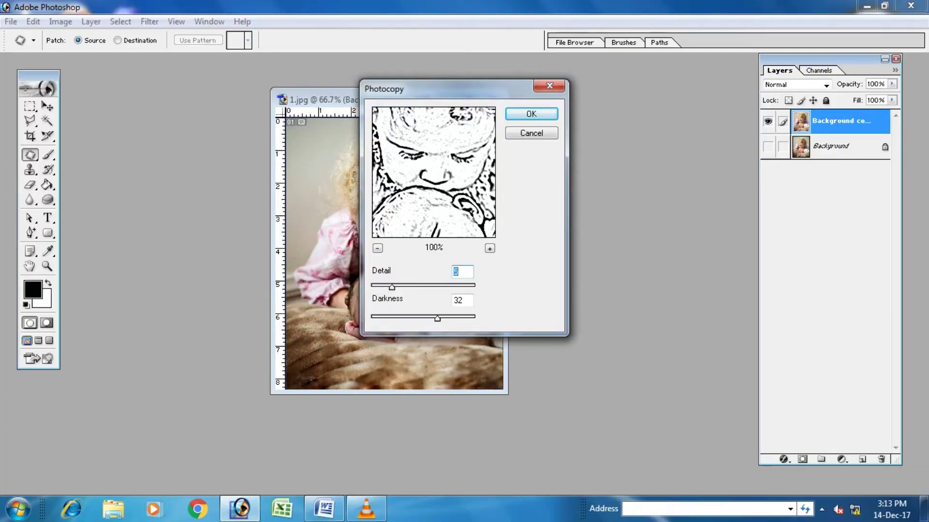
key(Up)
key(Up)
key(Up)
key(Up)
key(Up)
key(Up)
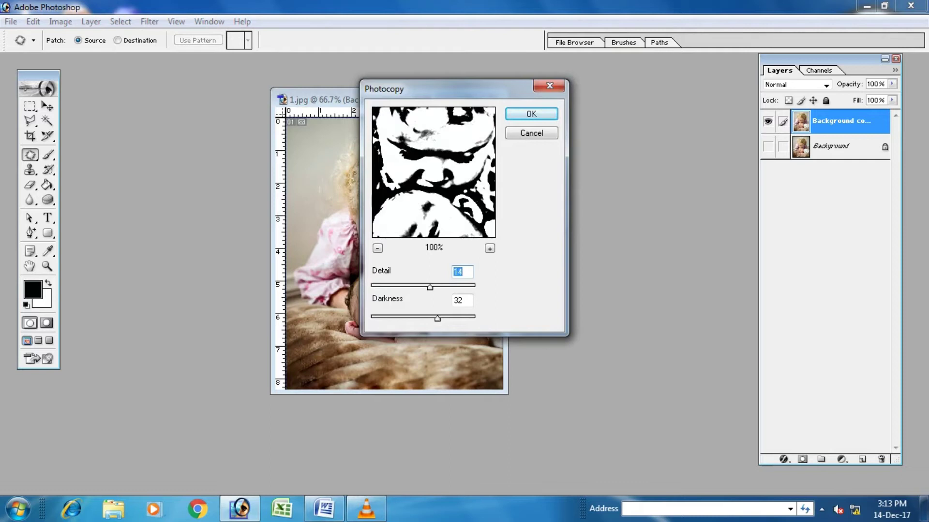
key(Return)
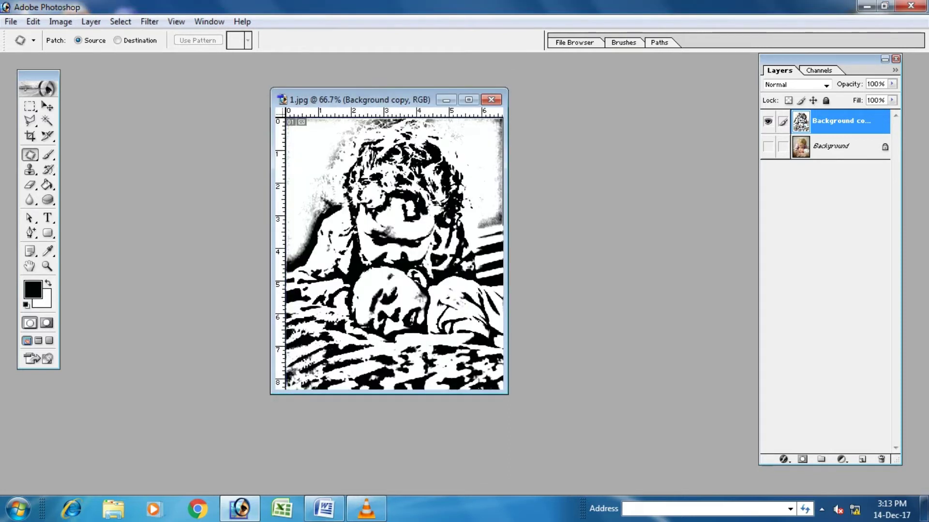
Step: Undo the heavy Photocopy filter and bring the Photocopy filter back up
click(33, 21)
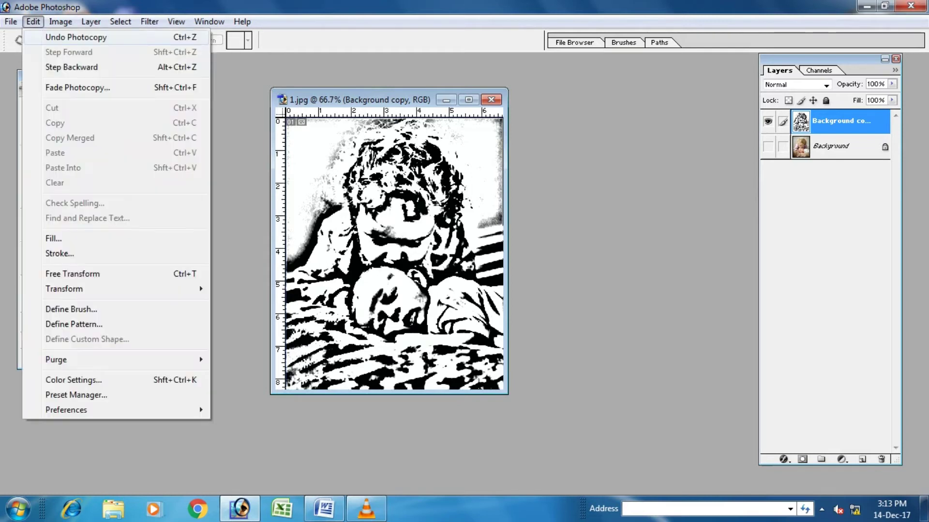
click(53, 35)
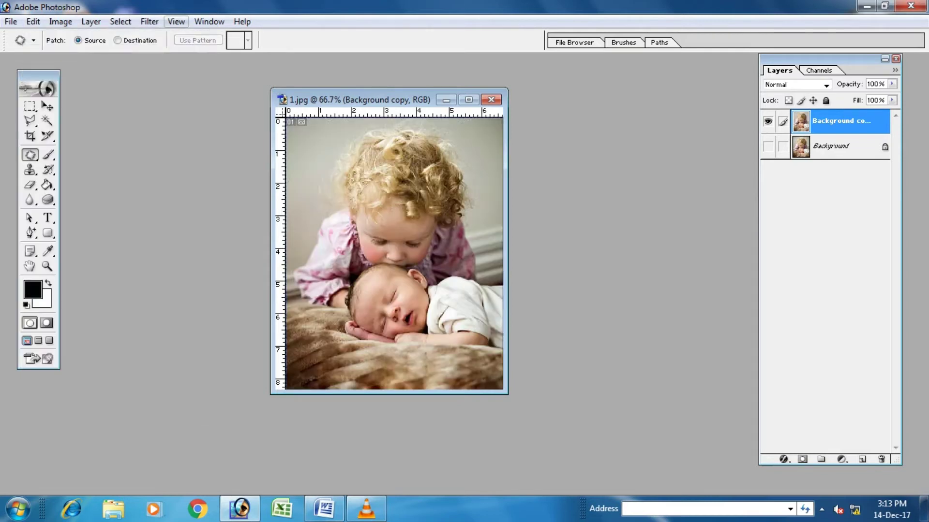
click(149, 21)
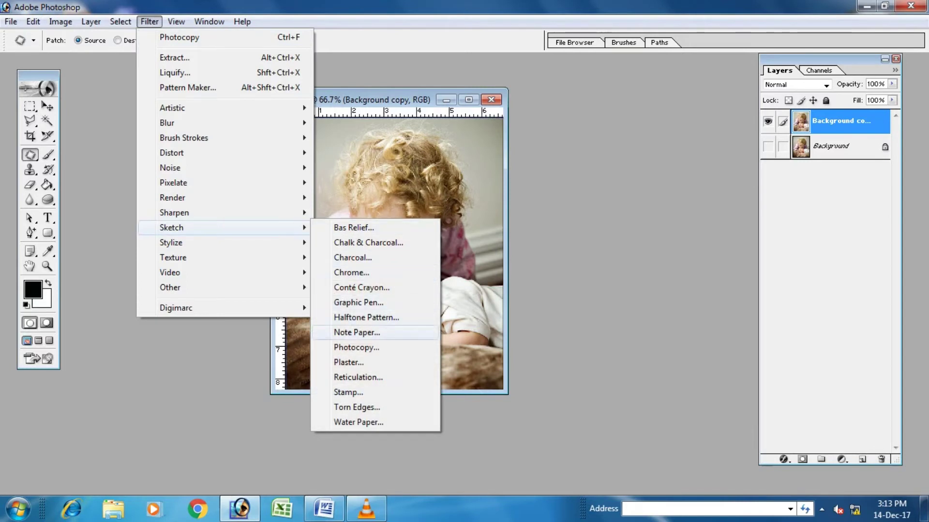
click(356, 347)
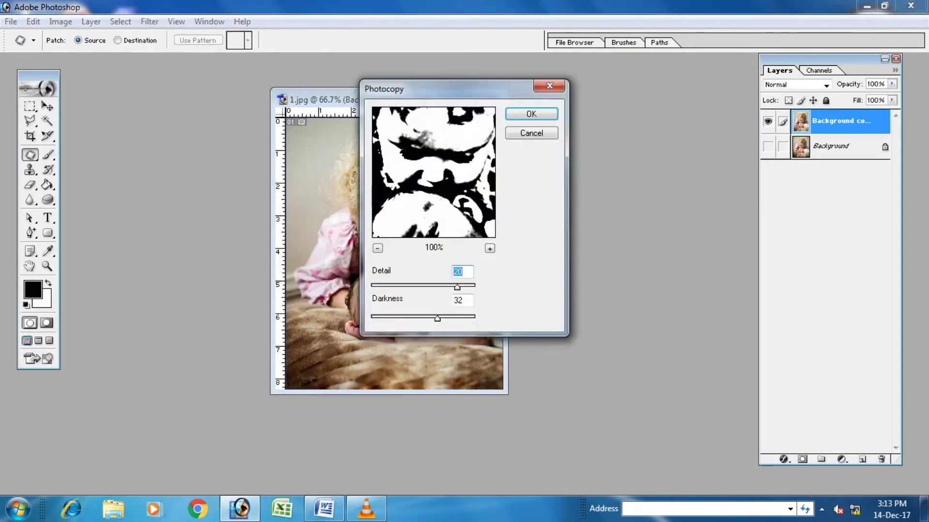
Step: Reapply Photocopy at Detail 3 and Darkness 22, then shift the sketch window right
drag(435, 89, 595, 76)
text(8)
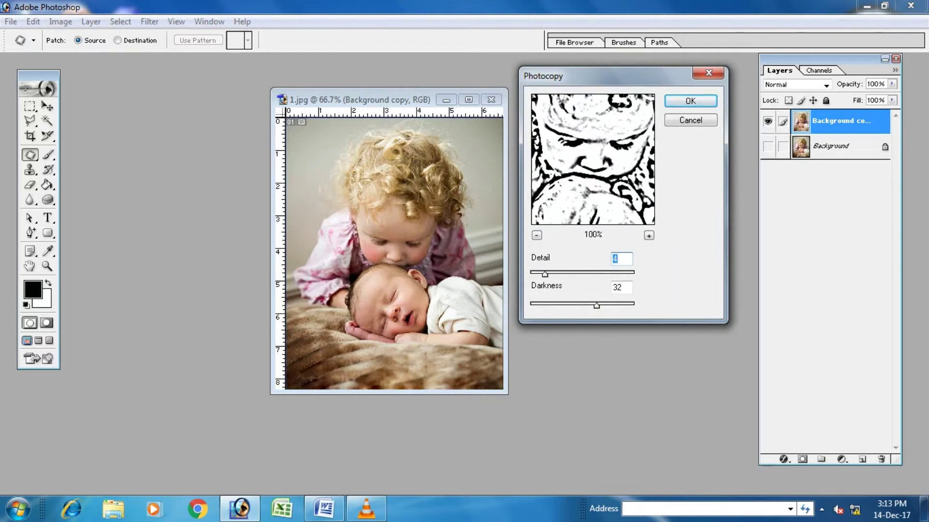
key(Tab)
text(16)
key(Up)
key(Up)
key(Up)
key(Up)
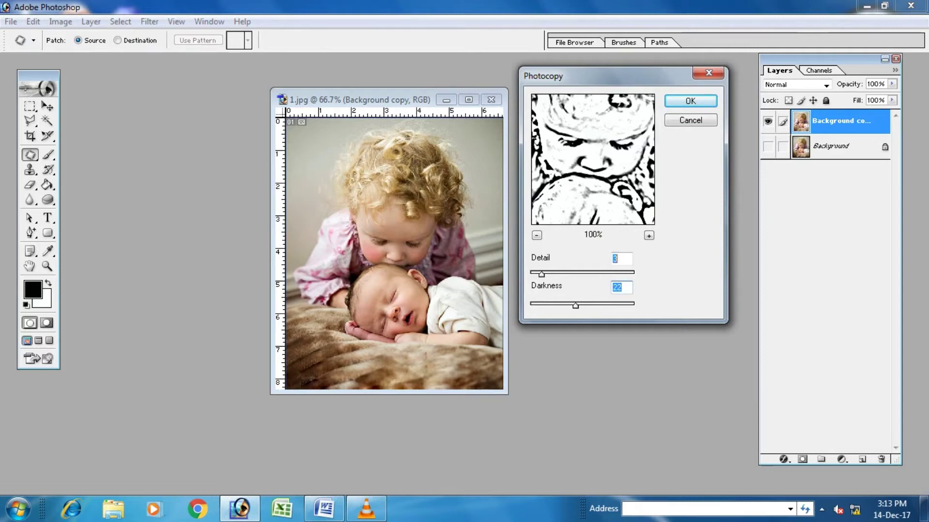
key(Return)
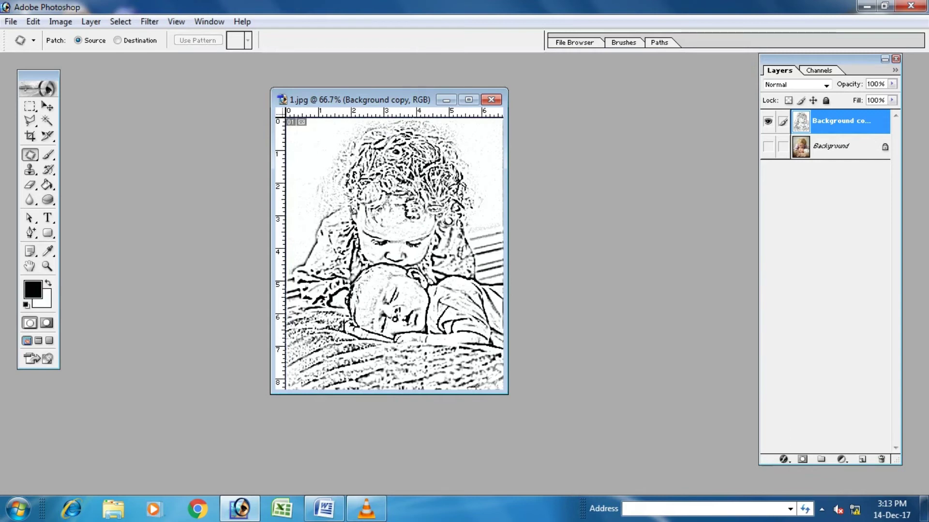
drag(368, 99, 508, 104)
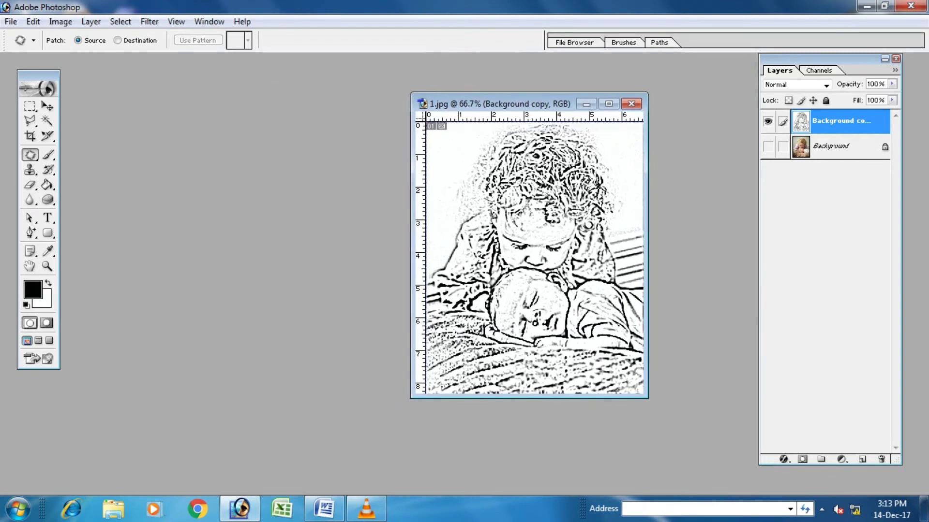
Step: Create a blank white 1920 × 1080 HDTV document at 100 pixels/inch beside the sketch
click(11, 22)
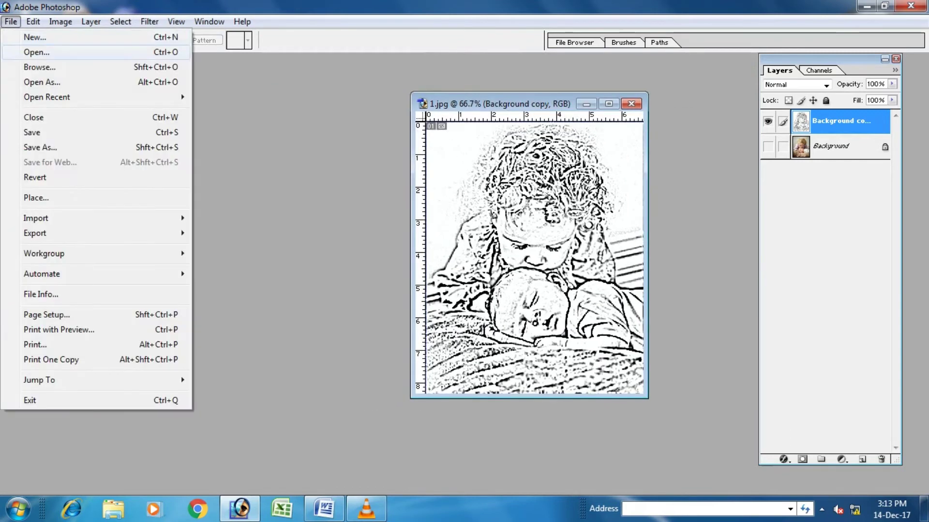
click(35, 37)
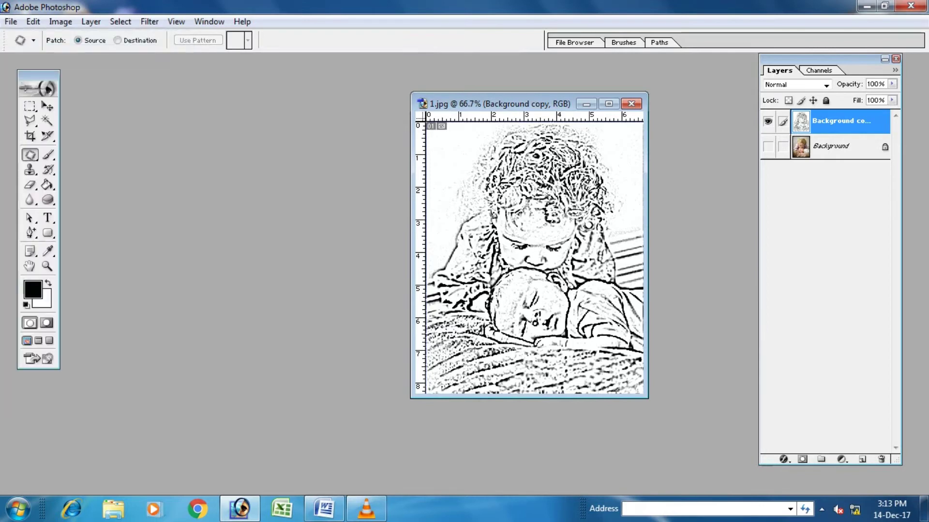
click(532, 203)
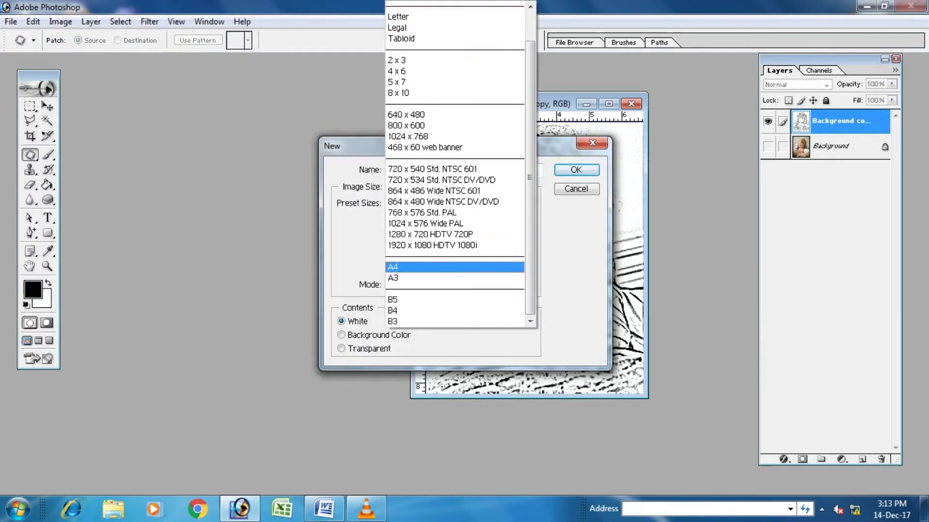
key(Return)
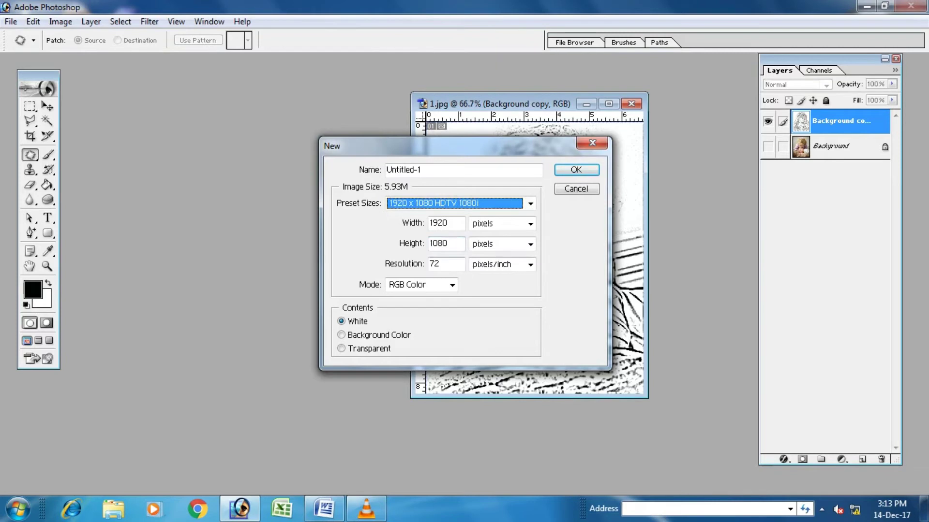
key(Tab)
key(Tab)
key(Tab)
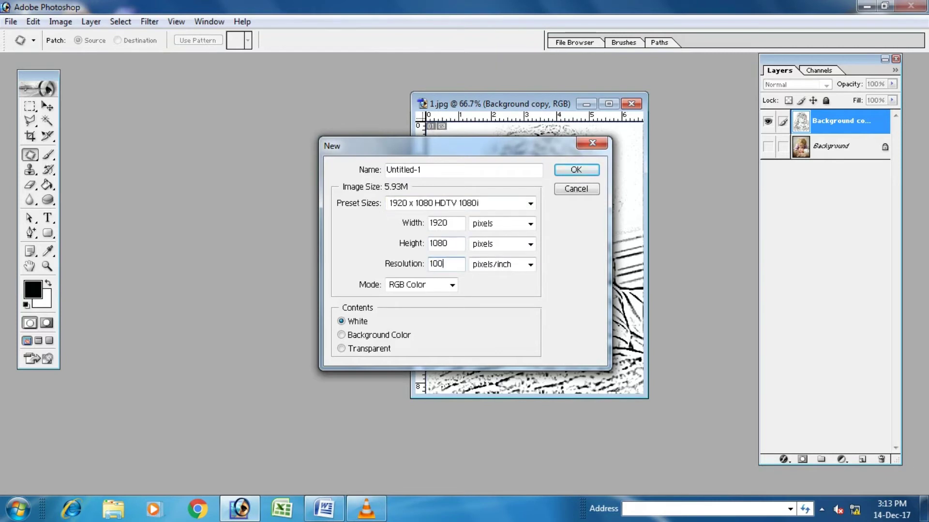
key(Return)
mouse_move(145, 72)
mouse_down()
mouse_move(223, 107)
mouse_move(242, 158)
mouse_up()
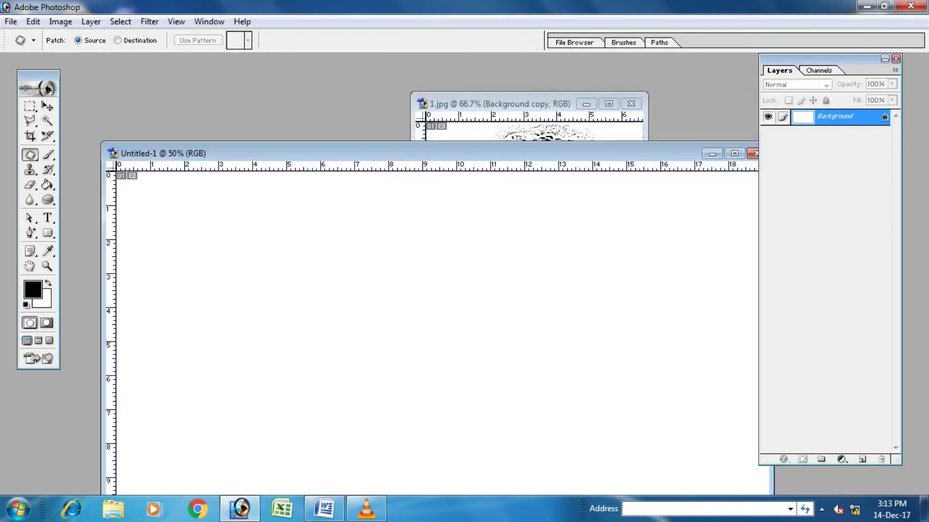
key(ctrl+Tab)
Step: Drag the sketch and the colour Background into Untitled-1 as layers, then close 1.jpg
click(47, 106)
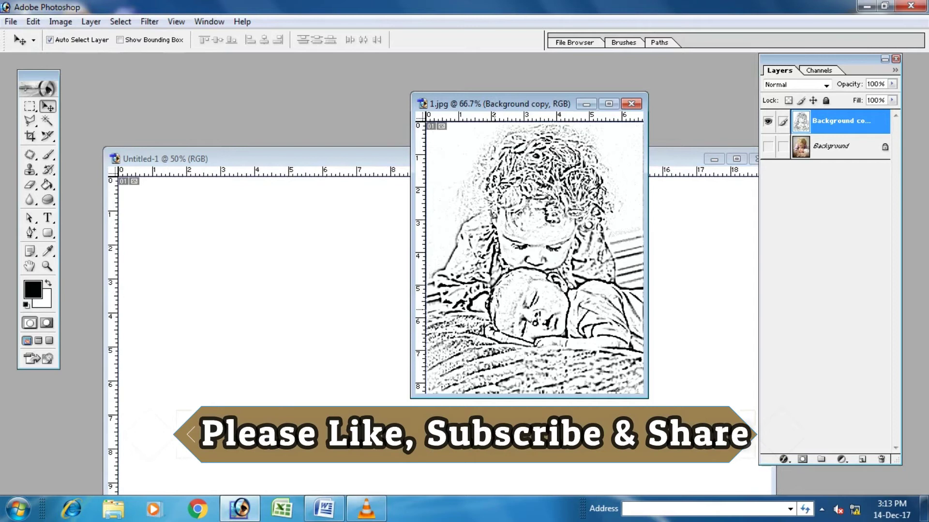
drag(532, 256, 358, 329)
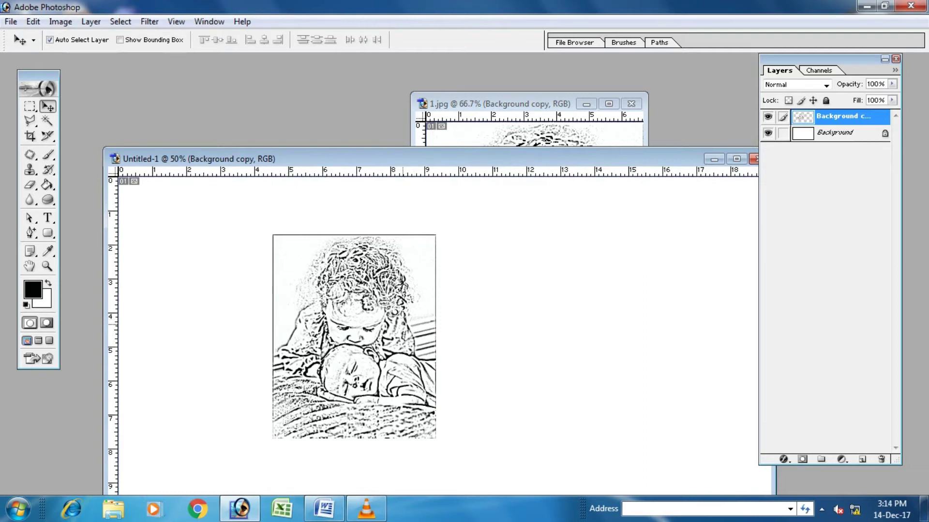
key(ctrl+Tab)
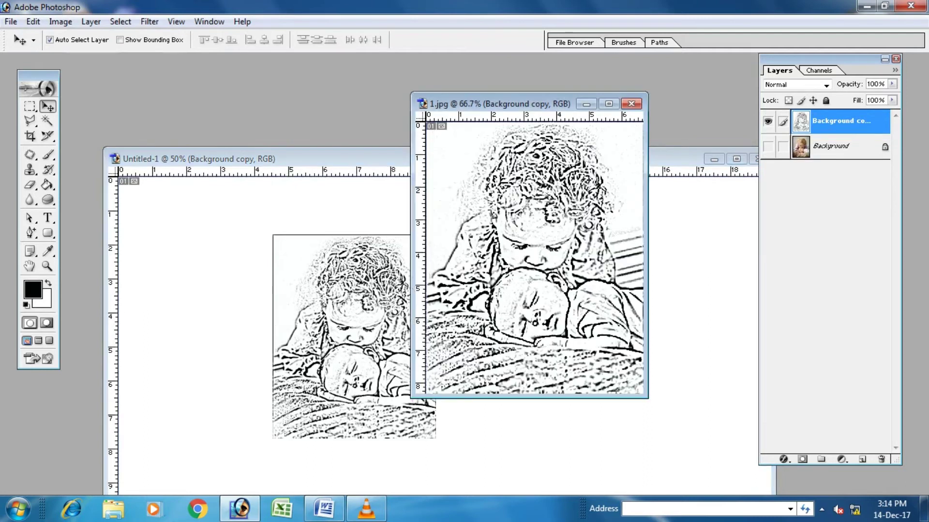
key(alt+bracketleft)
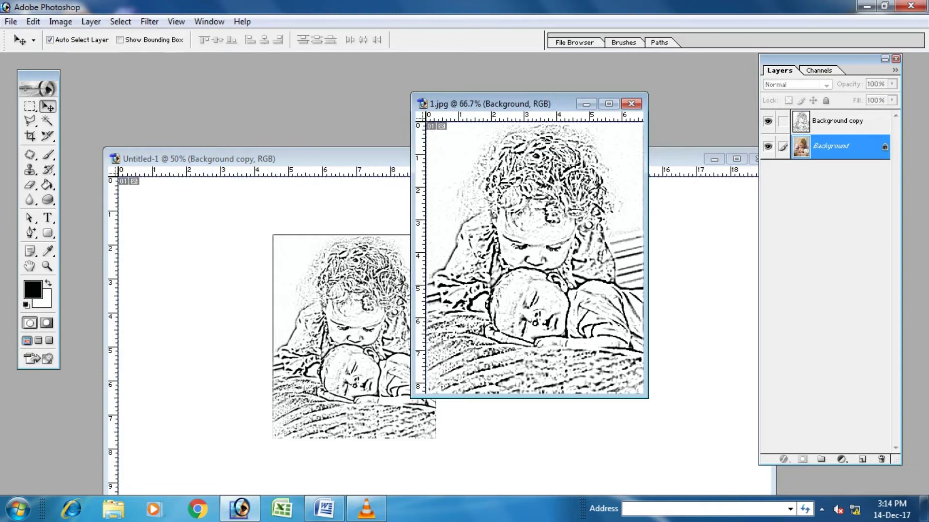
click(768, 121)
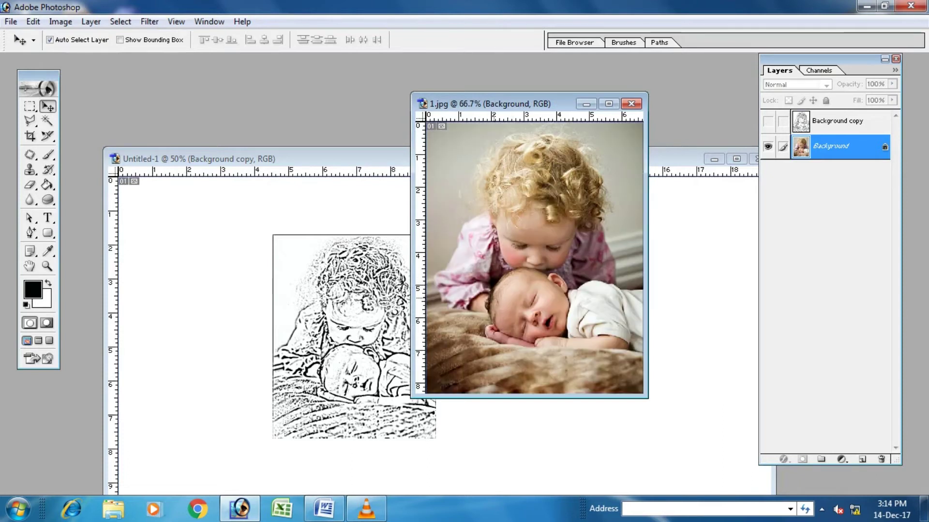
drag(532, 300, 393, 349)
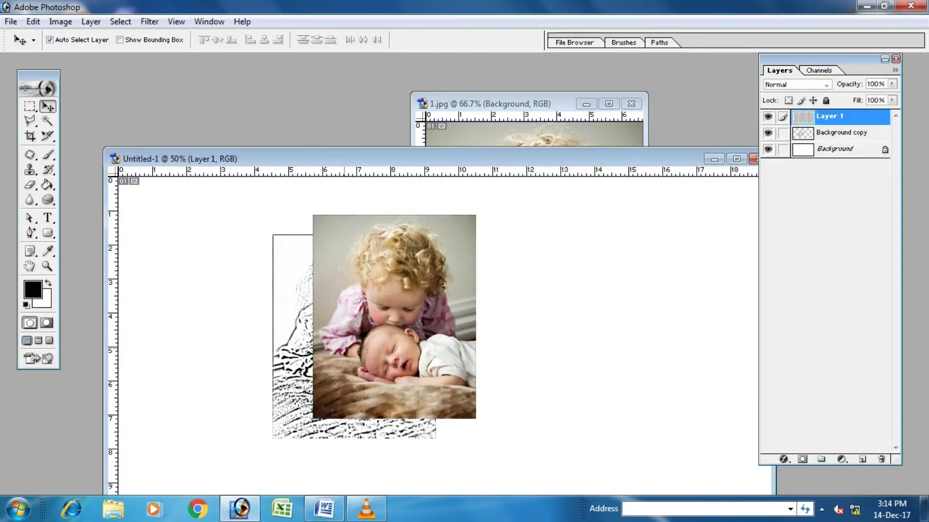
click(630, 104)
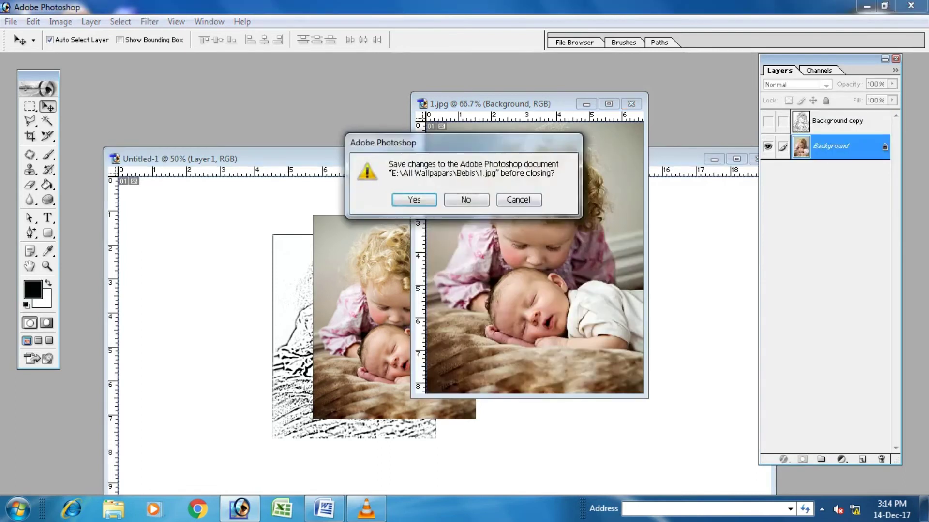
Step: Close 1.jpg without saving, maximize Untitled-1, and move the colour photo bottom-right
key(n)
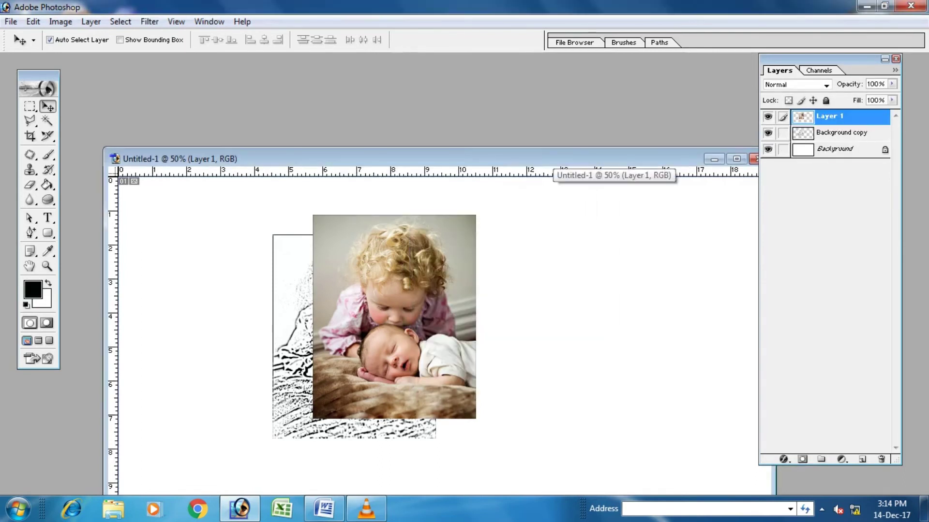
double_click(553, 159)
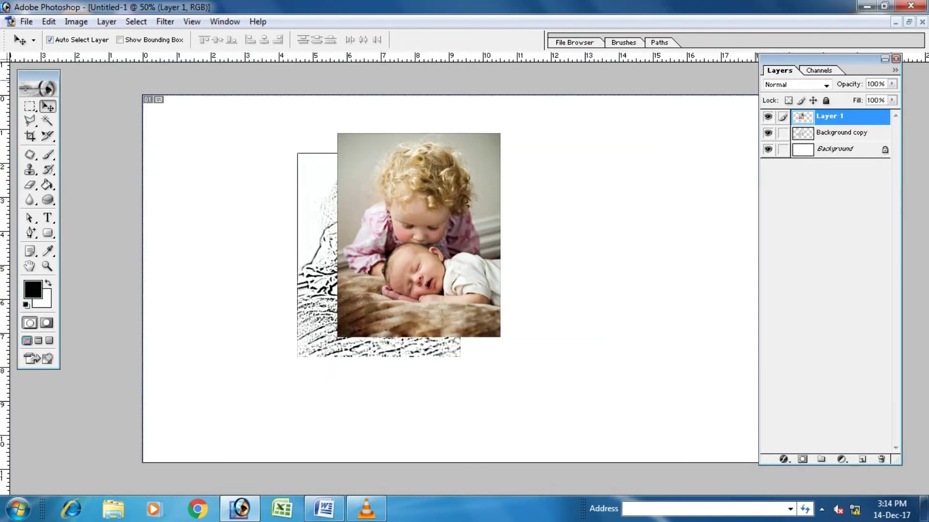
key(ctrl+minus)
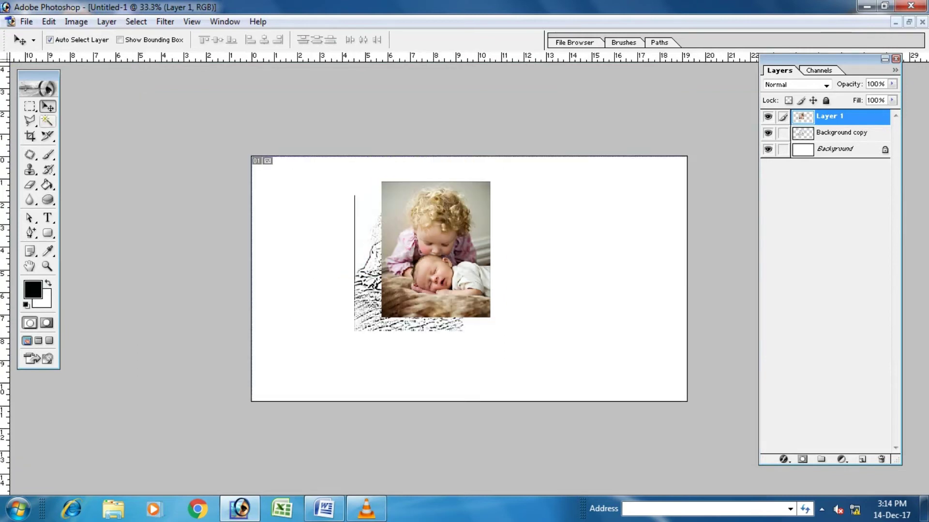
drag(435, 249, 632, 333)
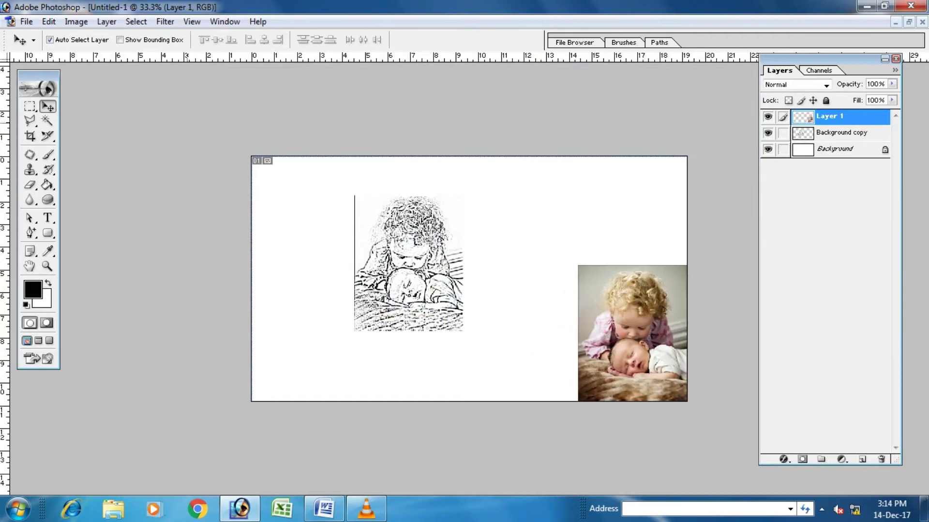
Step: Free Transform Layer 1's colour photo larger to fill the canvas's right side top to bottom
click(48, 22)
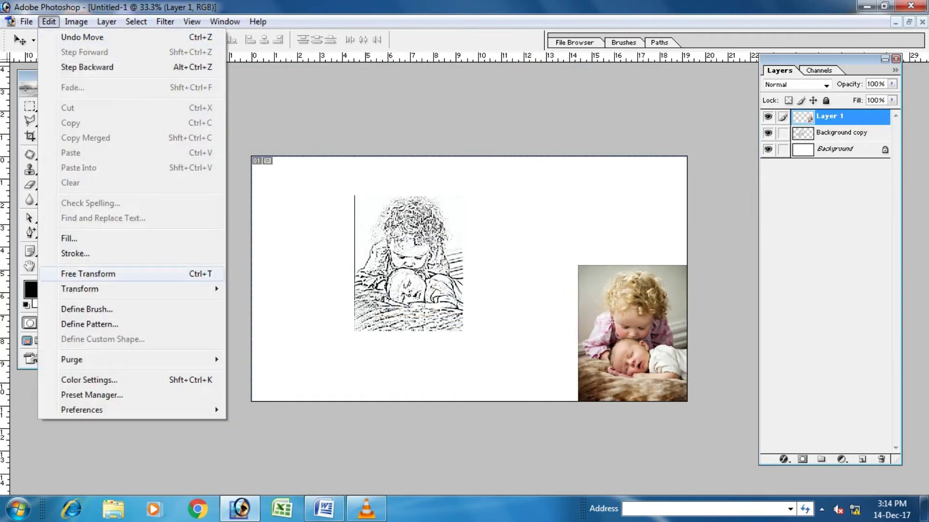
click(89, 273)
mouse_move(578, 265)
mouse_down()
mouse_move(463, 174)
mouse_move(465, 156)
mouse_up()
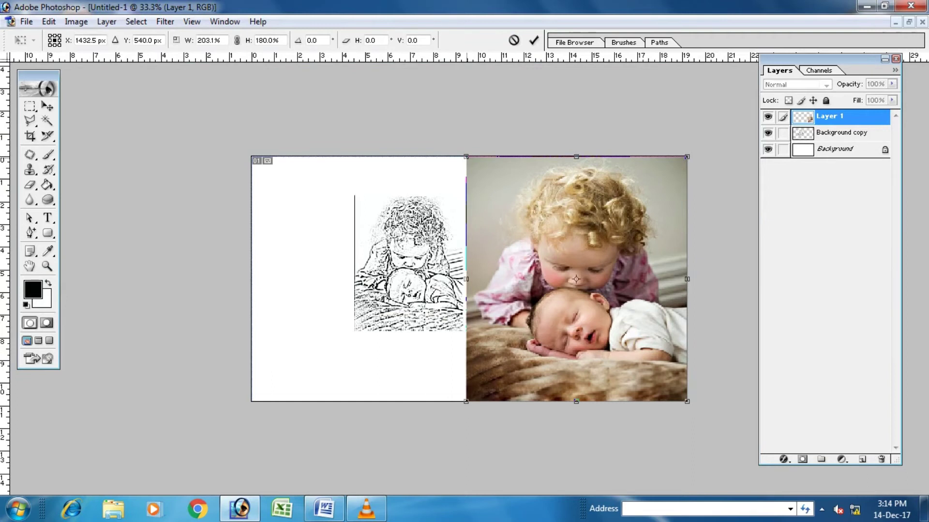
drag(465, 279, 513, 279)
key(Return)
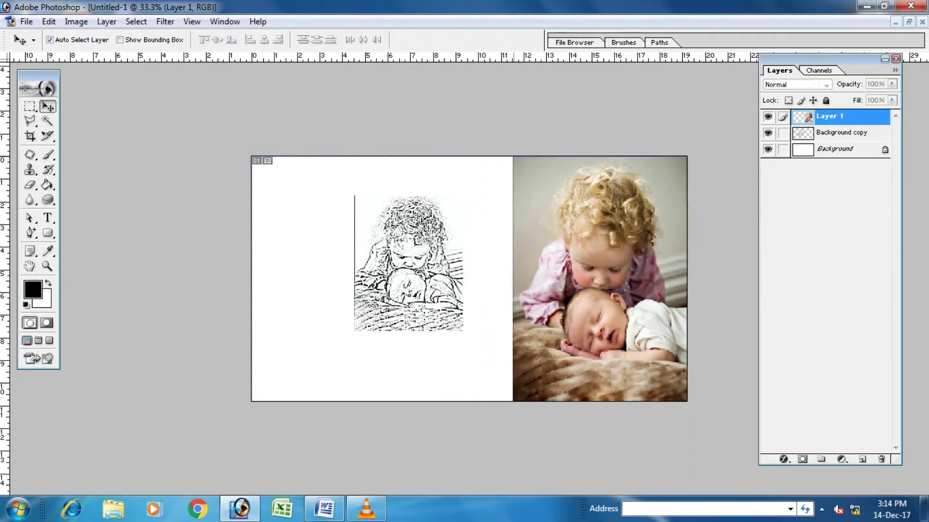
Step: Move and Free Transform the sketch to span the full canvas height left of the photo
key(alt+bracketleft)
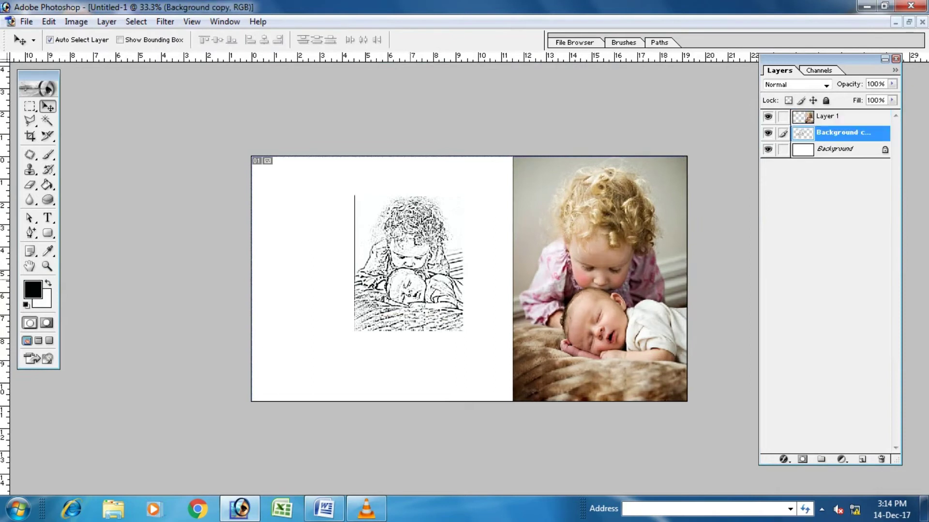
mouse_move(416, 285)
mouse_down()
mouse_move(455, 356)
mouse_move(466, 355)
mouse_move(454, 350)
mouse_up()
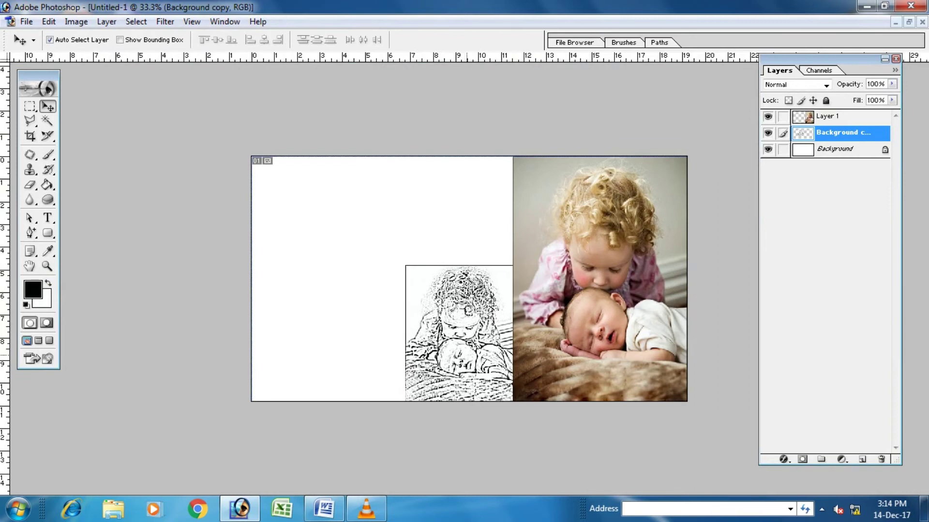
click(49, 22)
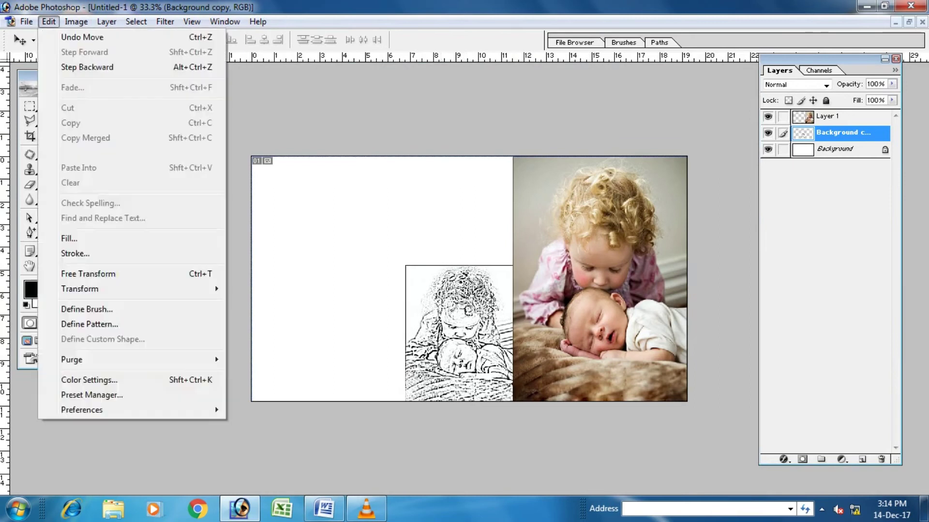
click(73, 276)
mouse_move(405, 266)
mouse_down()
mouse_move(301, 162)
mouse_move(329, 157)
mouse_up()
mouse_move(329, 279)
mouse_down()
mouse_move(347, 279)
mouse_move(329, 279)
mouse_up()
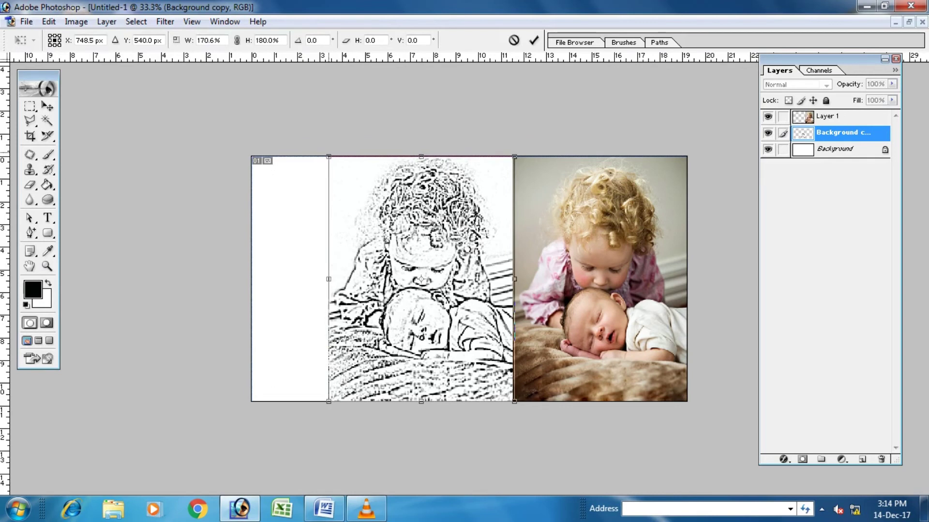
drag(329, 280, 323, 279)
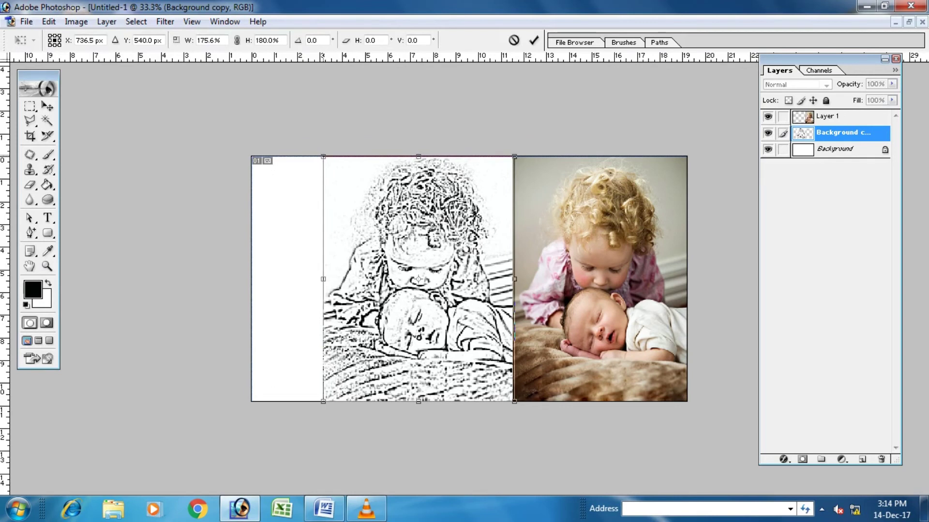
key(Return)
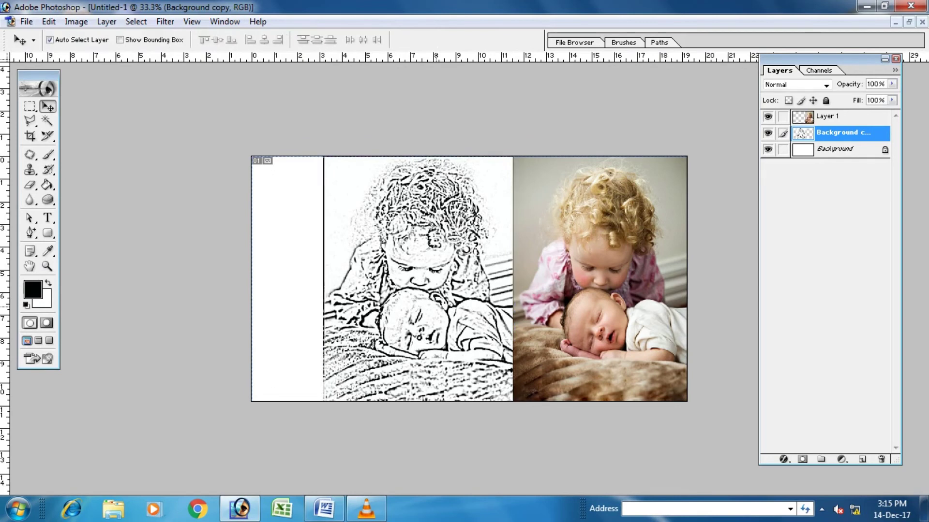
Step: Nudge the sketch left five times with Shift+Left toward the canvas's left edge
key(shift+Left)
key(shift+Left)
key(shift+Left)
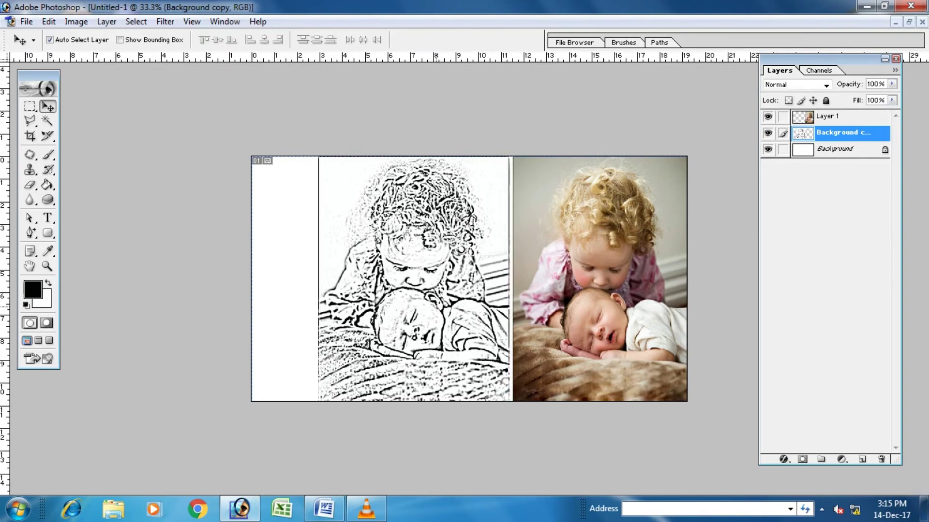
key(shift+Left)
key(shift+Left)
key(shift+Left)
key(shift+Left)
key(shift+Left)
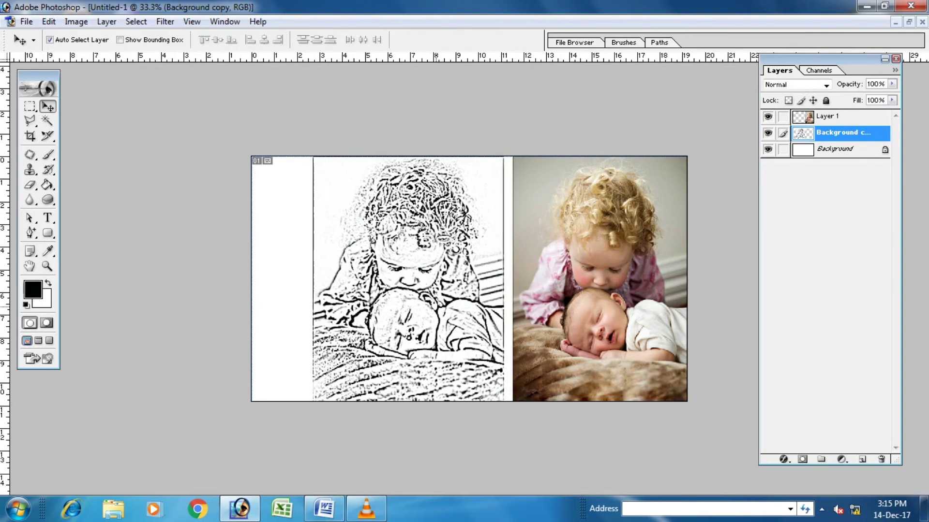
key(shift+Left)
key(shift+Left)
key(shift+Left)
key(shift+Left)
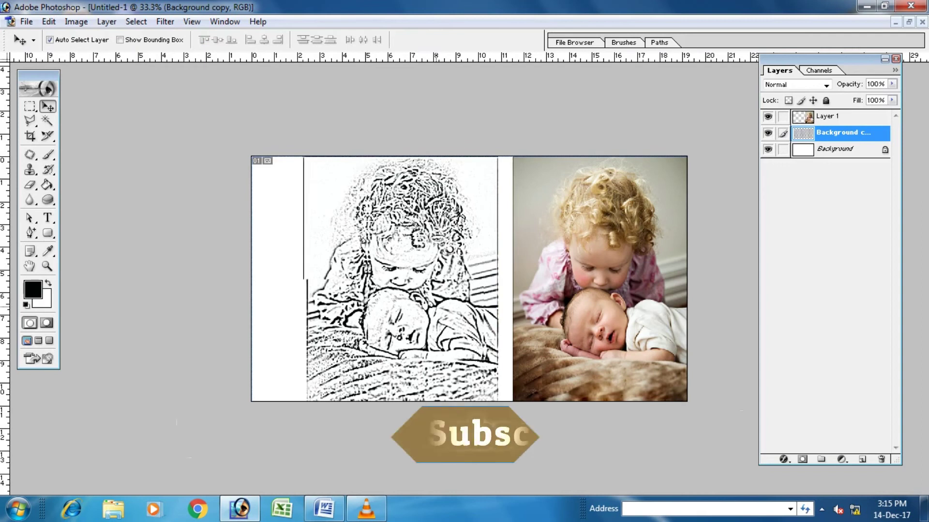
key(shift+Left)
key(shift+Left)
key(shift+Left)
key(shift+Left)
key(shift+Left)
key(shift+Left)
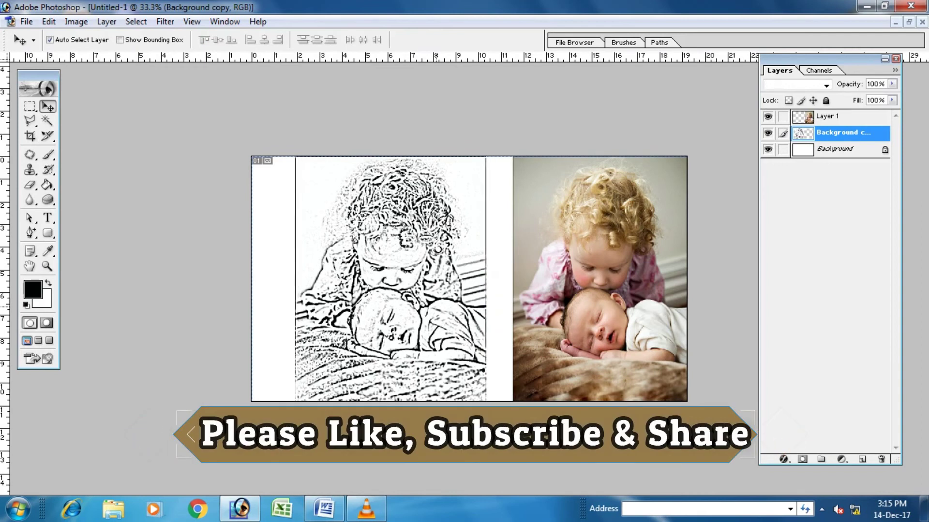
key(shift+Left)
key(shift+Left)
key(shift+Left)
key(shift+Left)
key(shift+Left)
key(shift+Left)
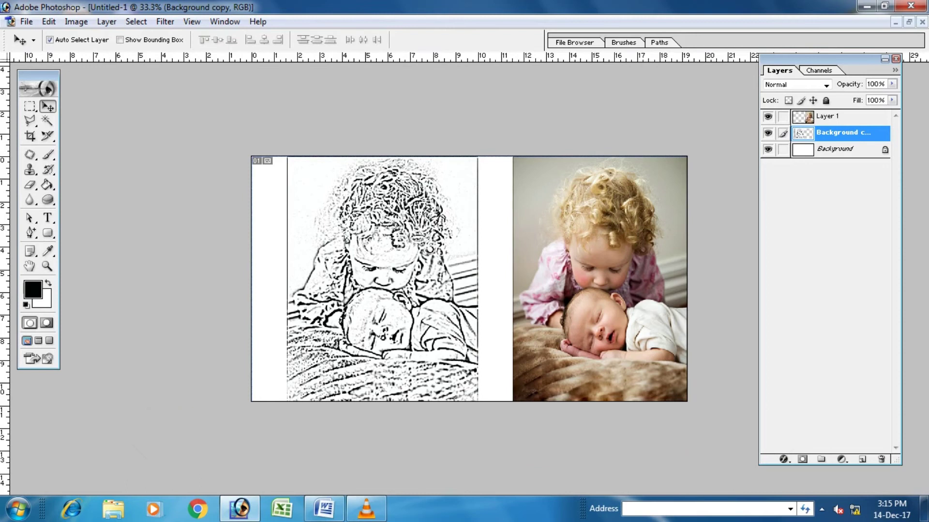
key(alt+bracketright)
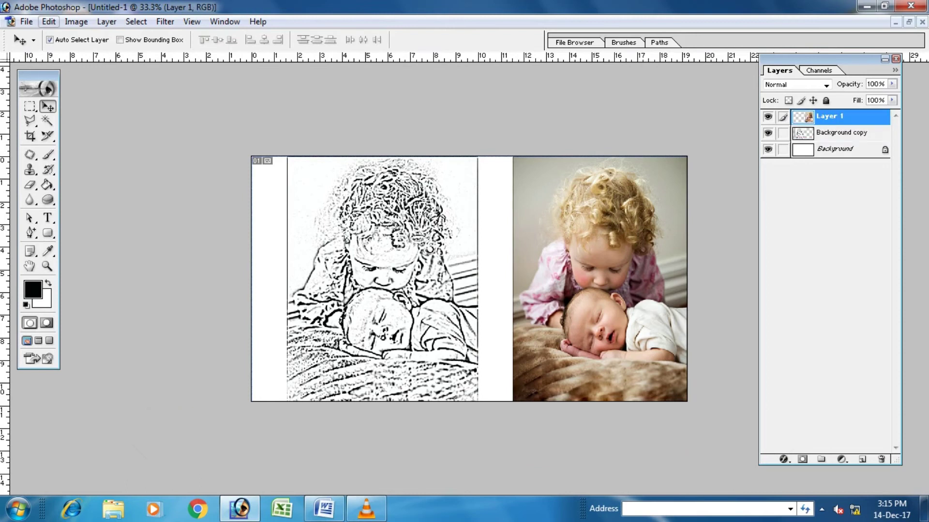
Step: Free-transform the colour photo on Layer 1, stretching its left edge toward the sketch
click(48, 21)
click(87, 274)
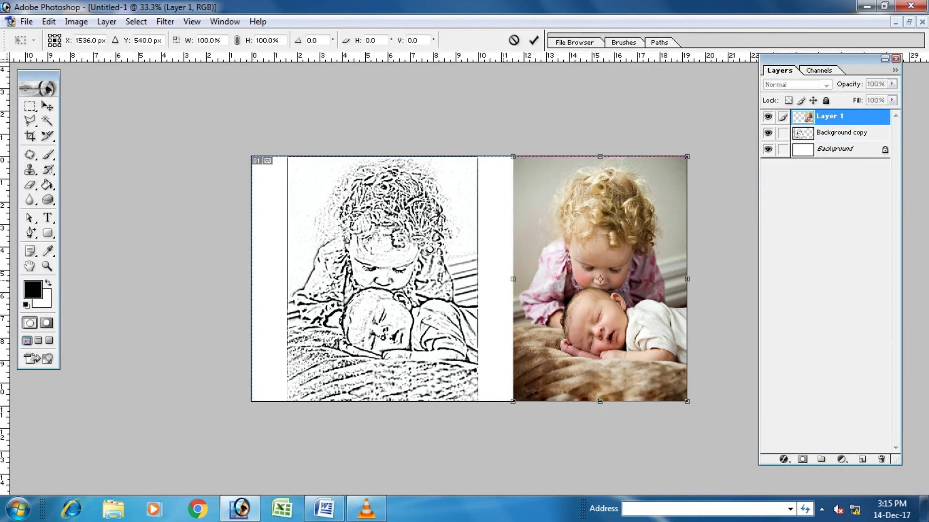
drag(512, 279, 492, 280)
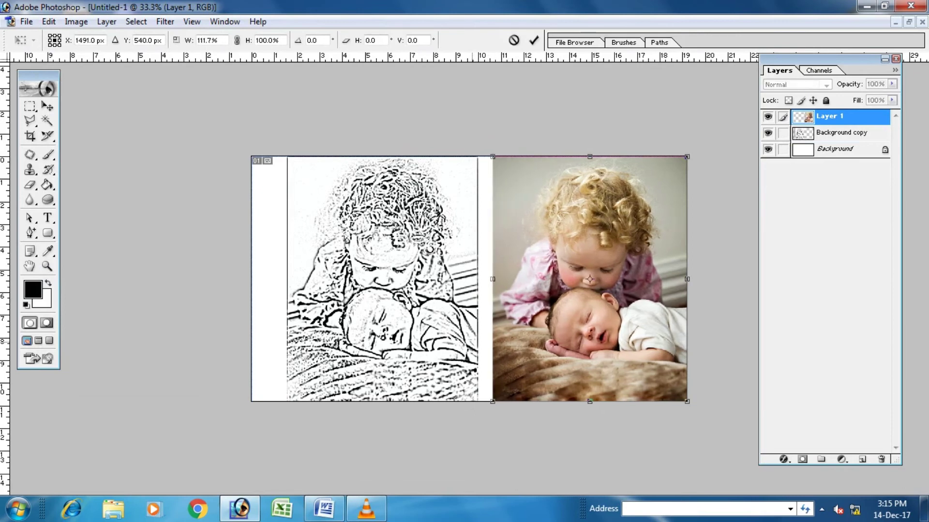
key(Return)
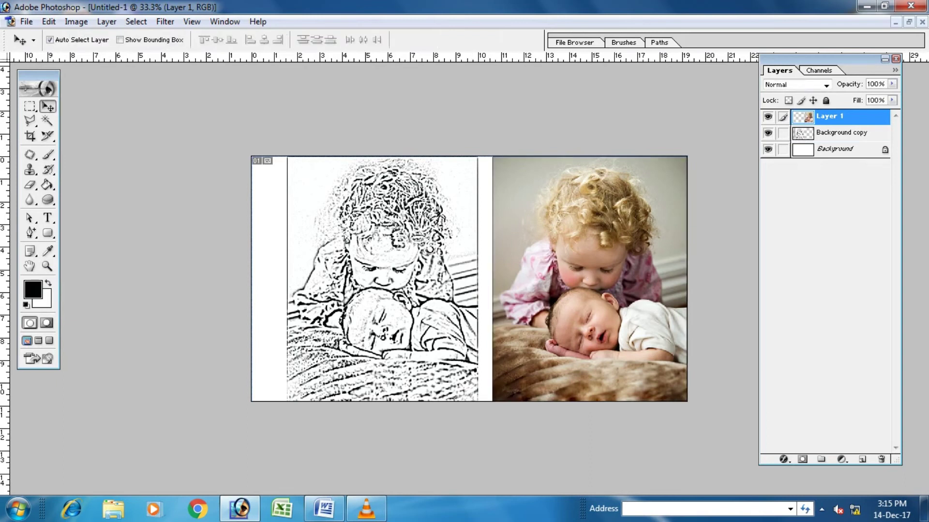
Step: Nudge the sketch and colour photo layers left, then confirm the Background copy layer name
key(alt+bracketleft)
key(shift+Left)
key(shift+Left)
key(shift+Left)
key(shift+Left)
key(shift+Left)
key(shift+Left)
key(shift+Left)
key(shift+Left)
key(shift+Left)
key(shift+Left)
key(shift+Left)
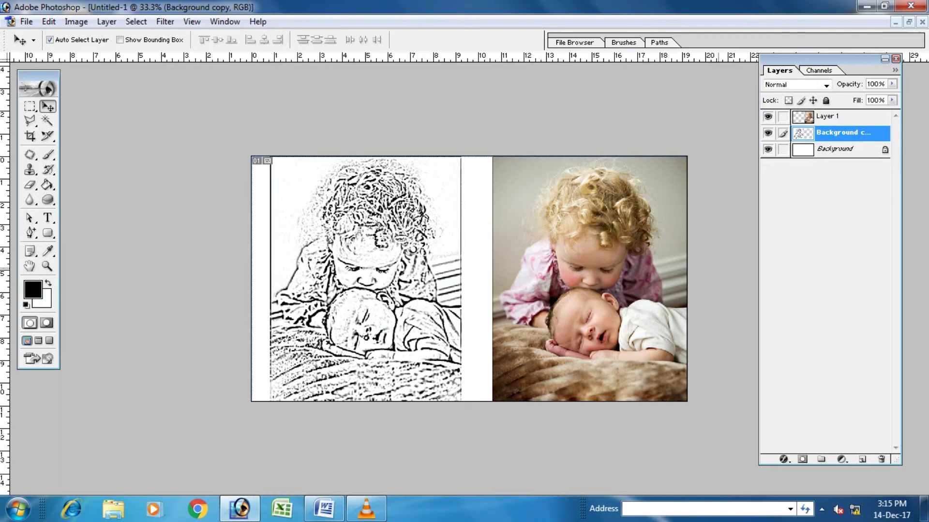
key(alt+bracketright)
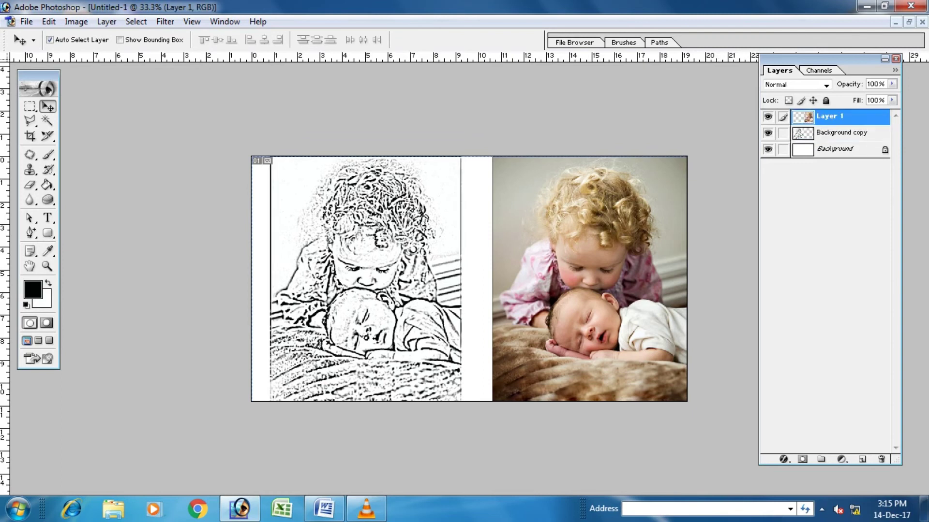
key(shift+Left)
key(shift+Left)
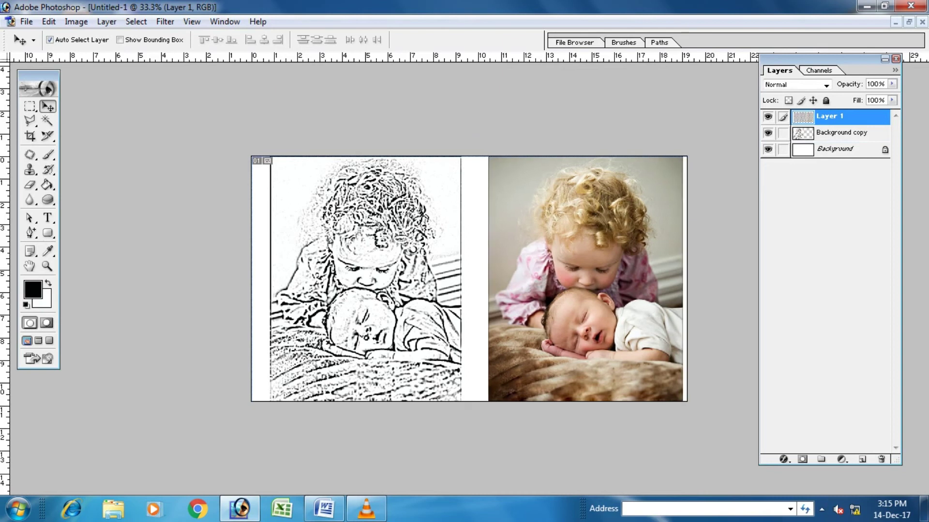
key(shift+Left)
key(shift+Left)
key(shift+Left)
key(shift+Left)
key(shift+Left)
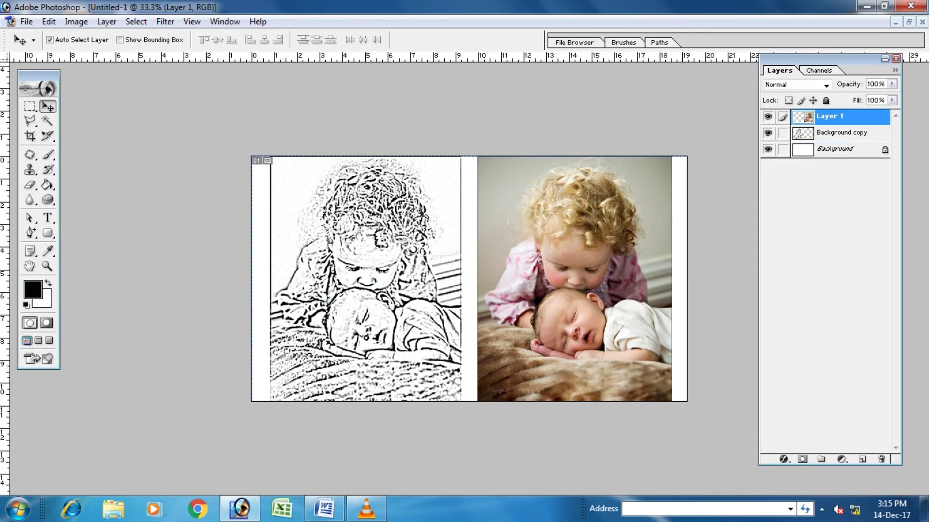
key(Left)
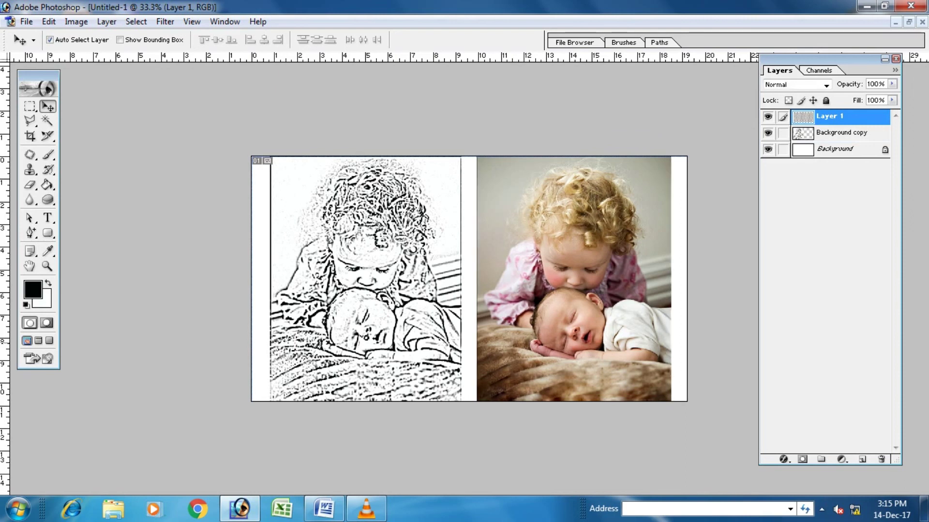
key(shift+Left)
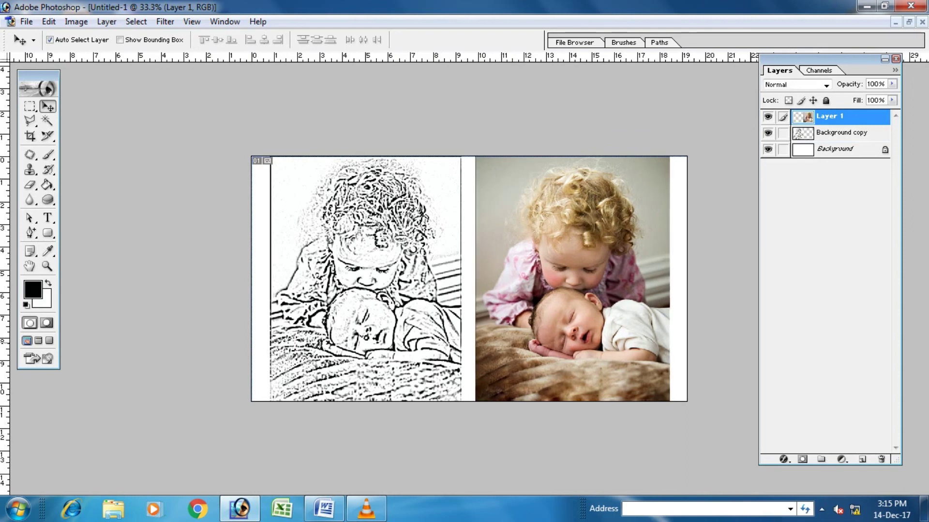
key(shift+Left)
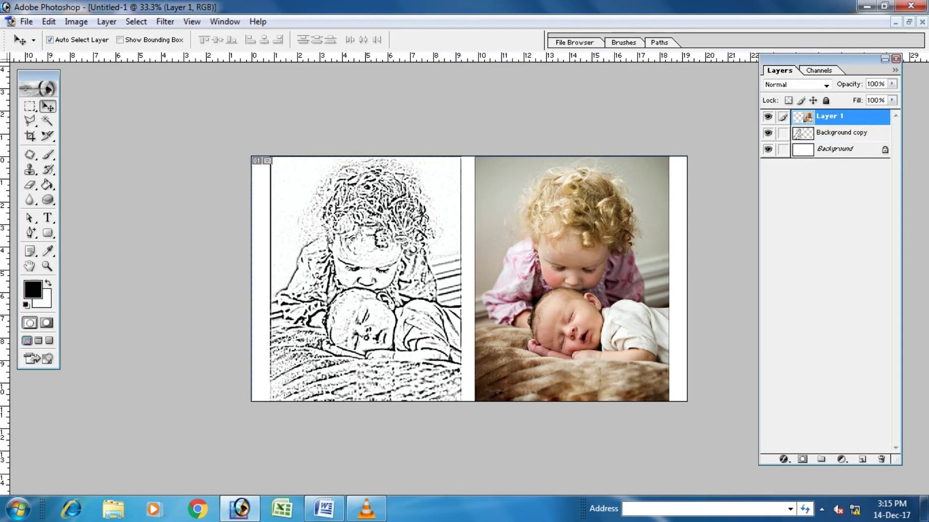
key(alt+bracketleft)
key(shift+Left)
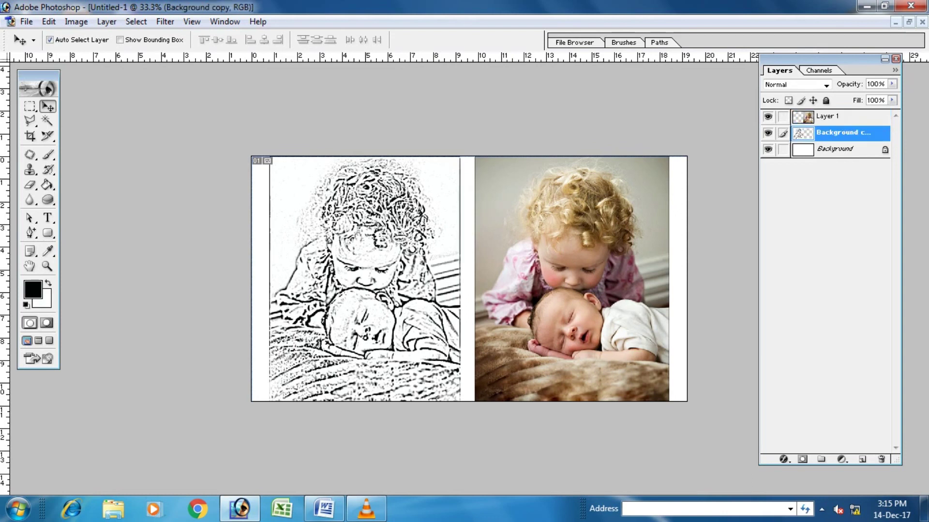
double_click(843, 132)
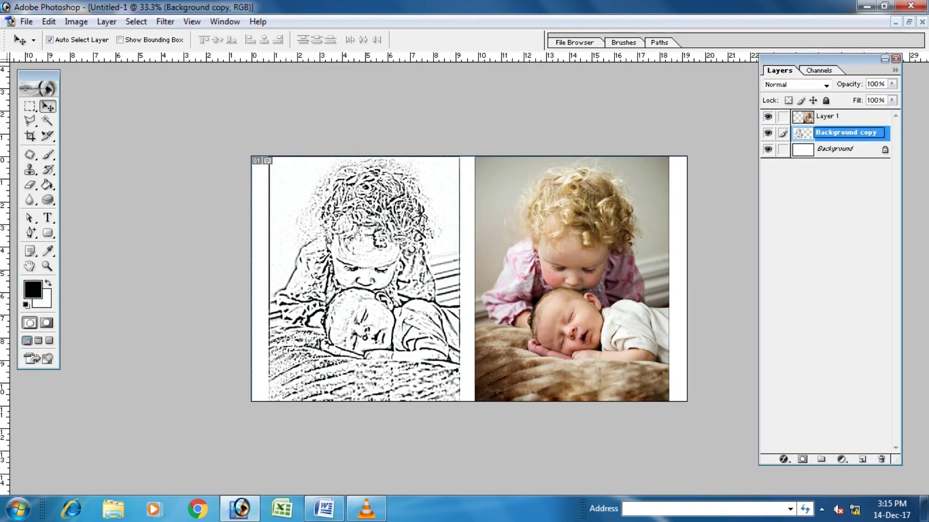
key(Return)
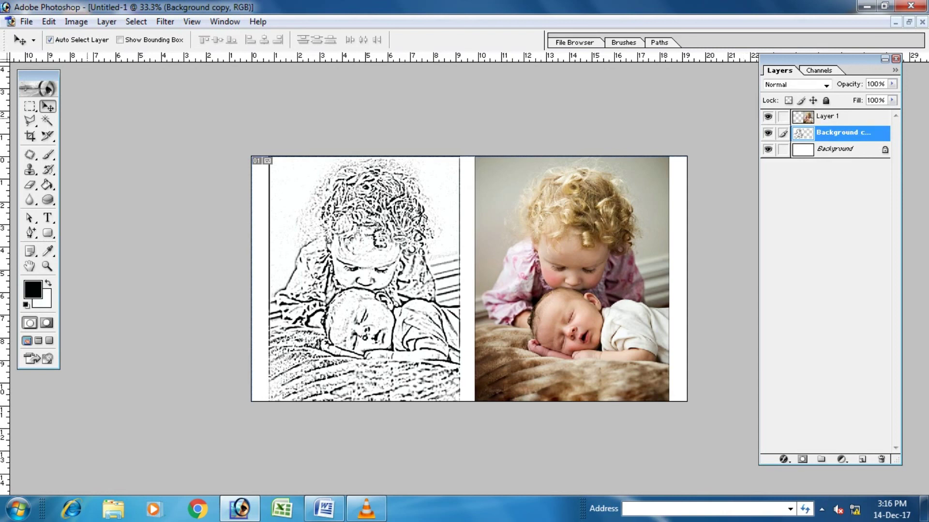
Step: Save the image to the Desktop as JPEG file '2', accepting the default quality options
click(26, 22)
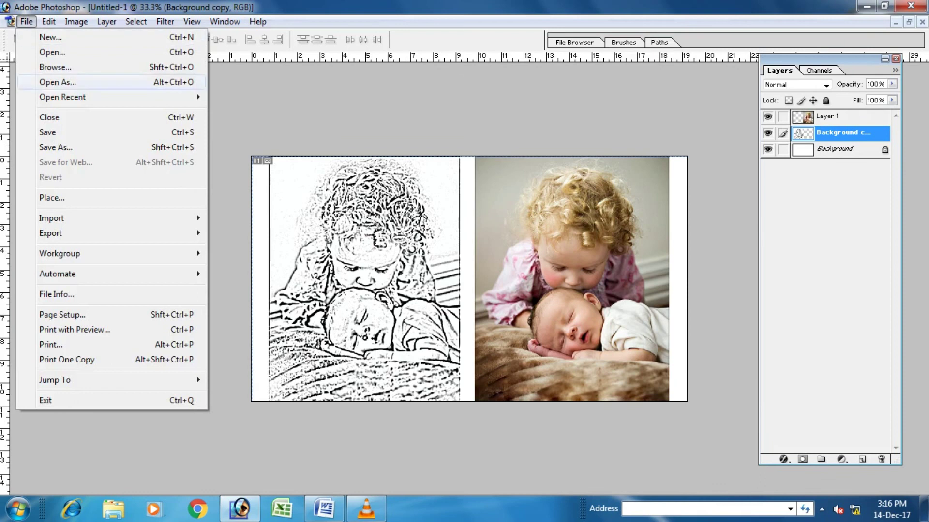
click(53, 132)
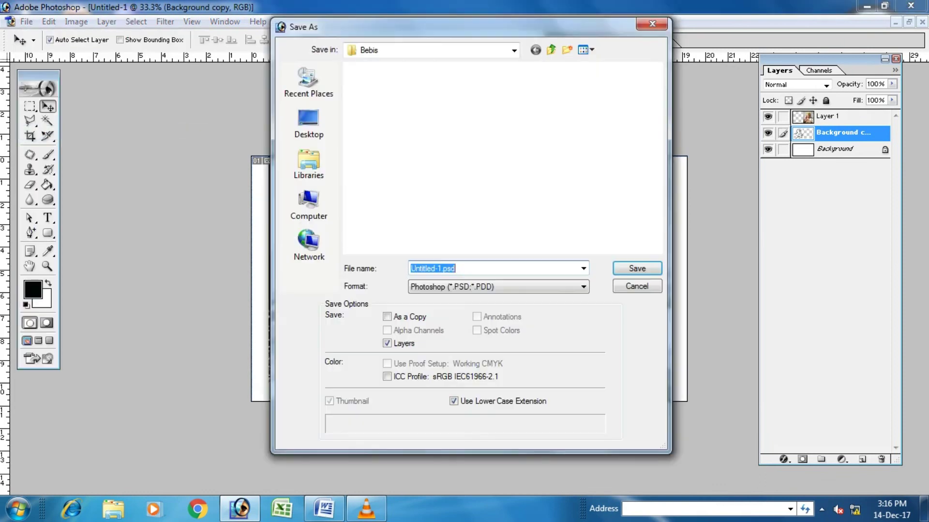
click(309, 123)
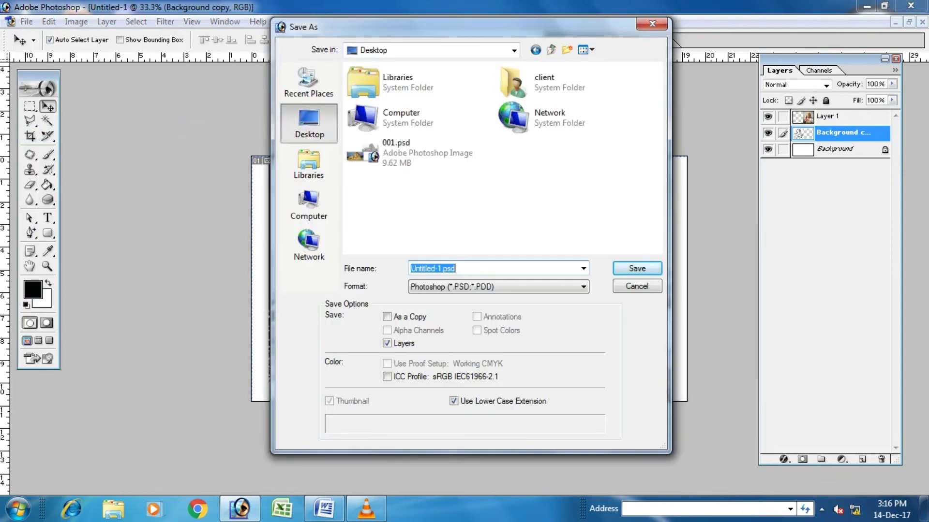
click(497, 287)
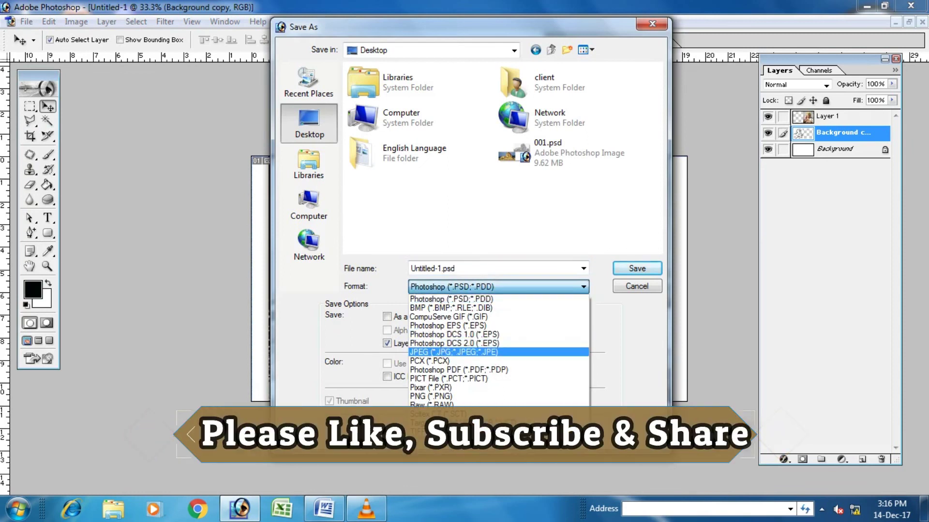
click(464, 373)
text(2)
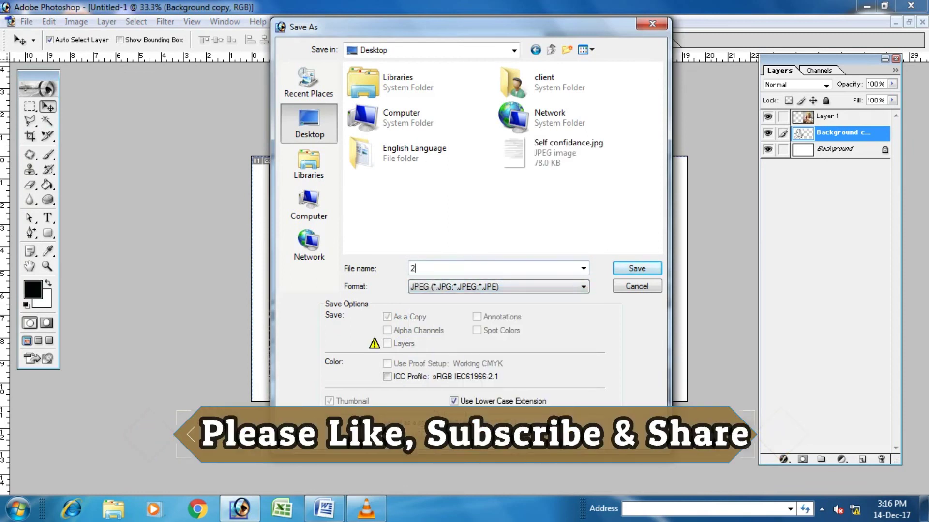
key(Return)
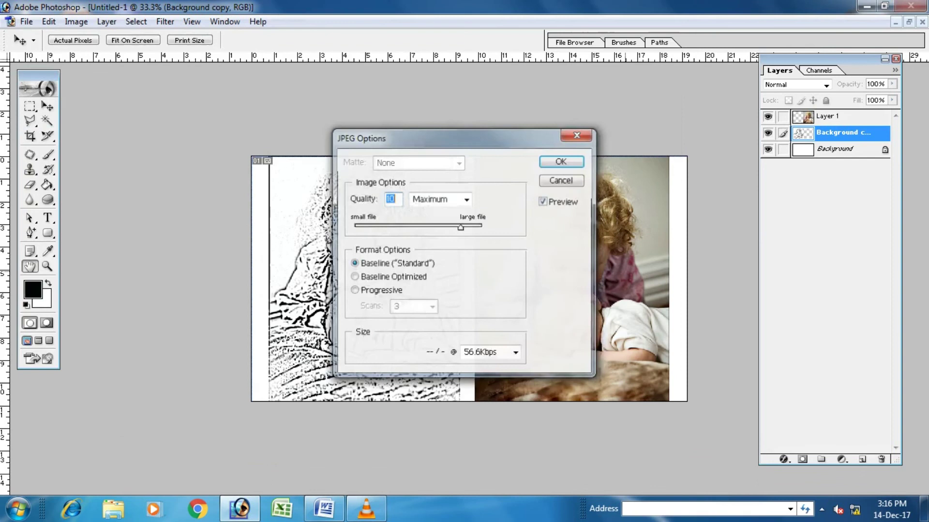
key(Return)
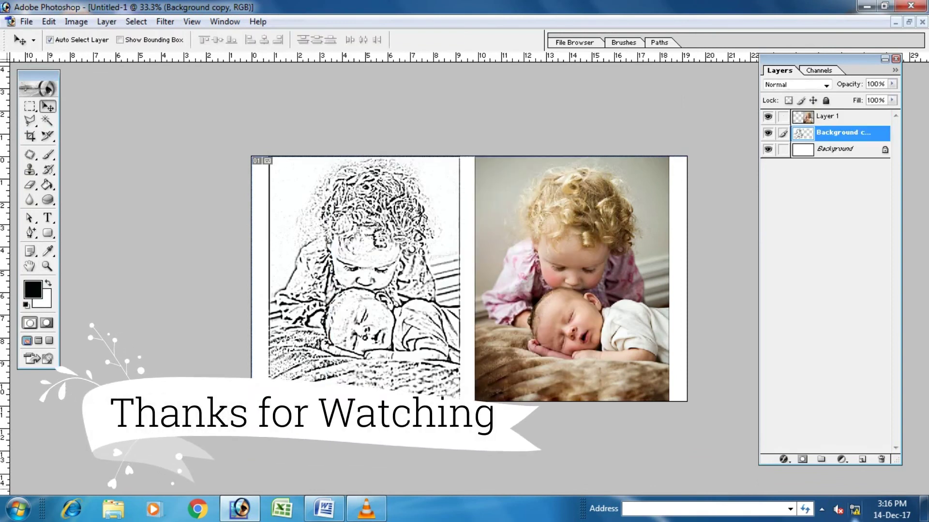
right_click(892, 509)
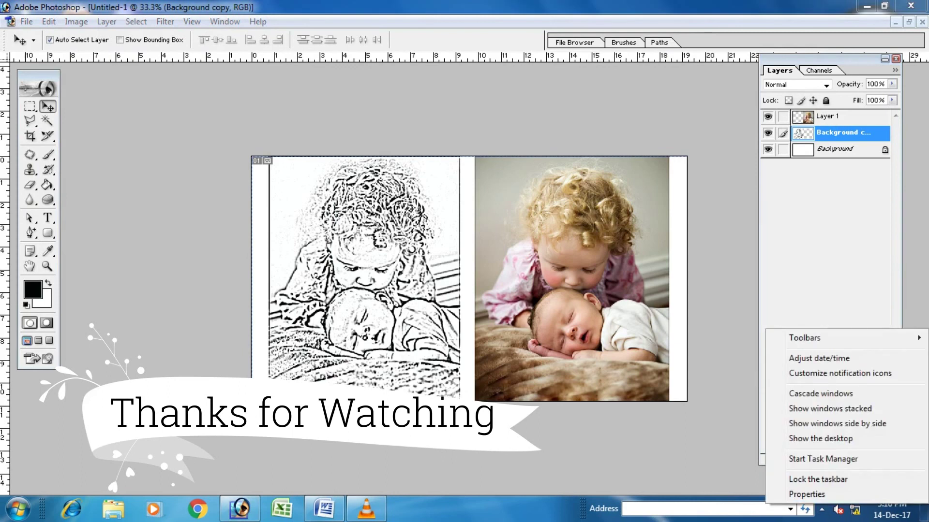